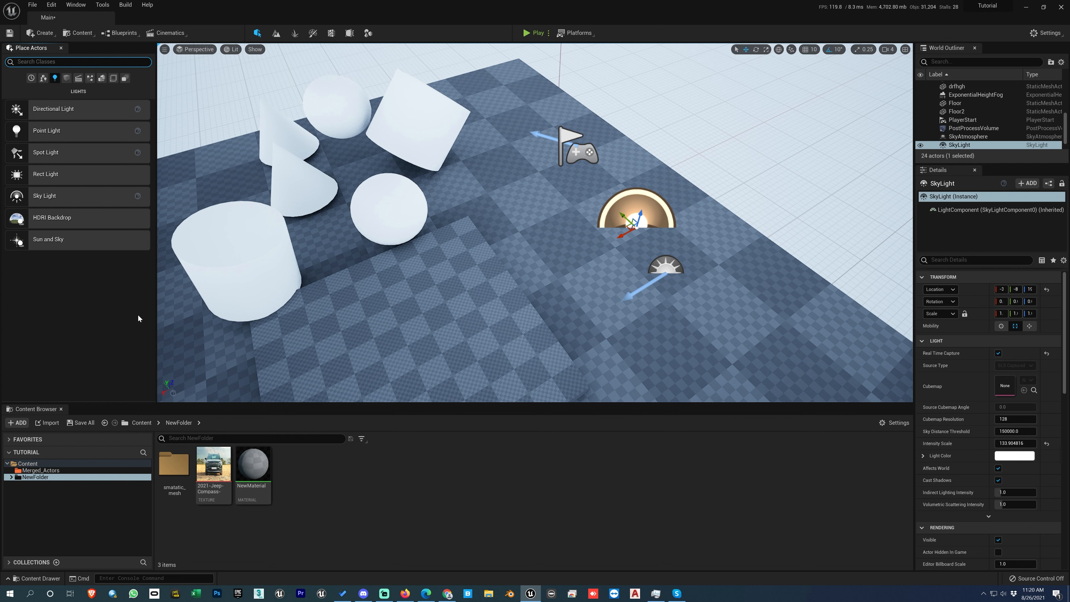
- Select the sky atmosphere actor in the viewport and delete it from the level
left_click(662, 268)
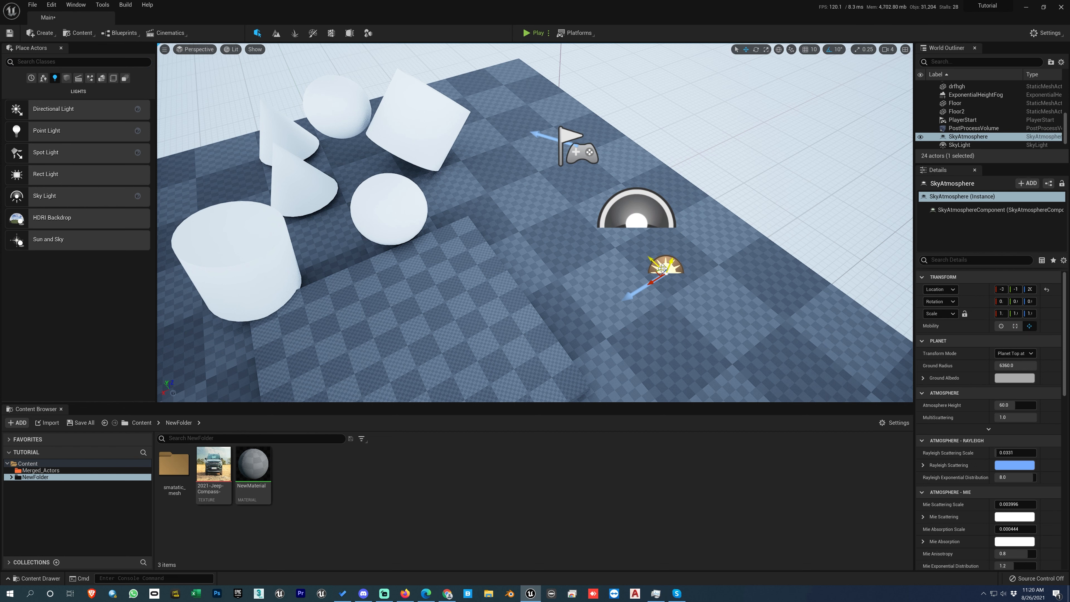
key("Delete")
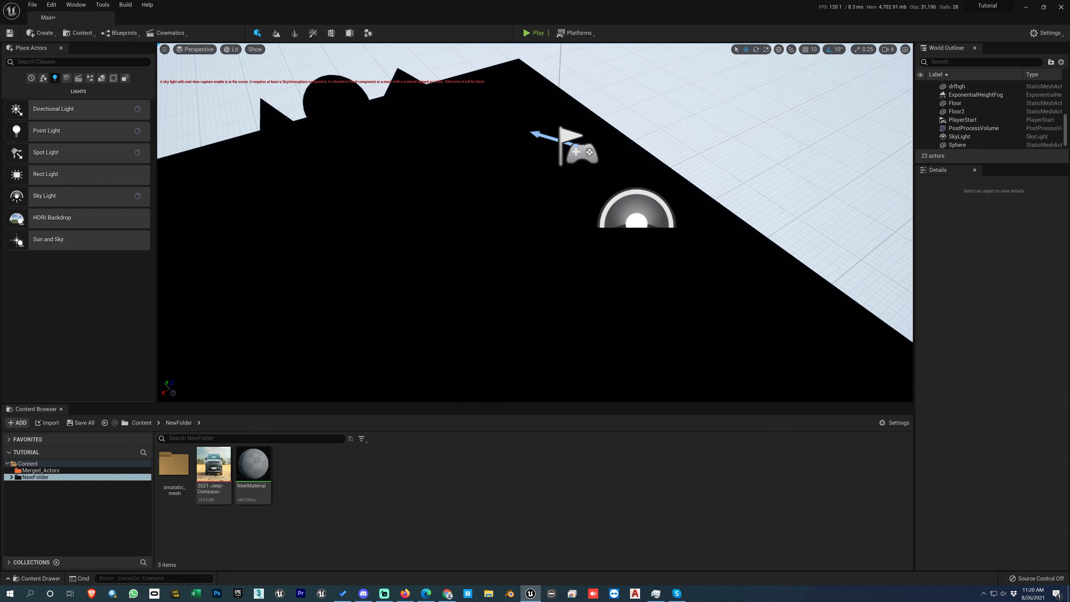
- Select the SkyLight and turn off its Real Time Capture option, widening the details panel columns
left_click(648, 223)
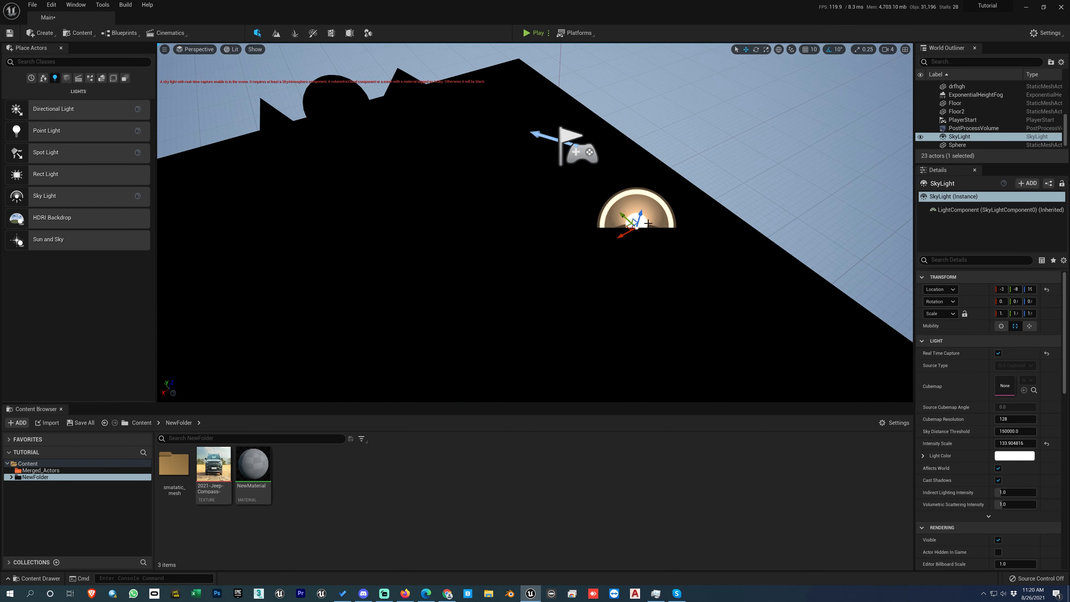
left_click(998, 353)
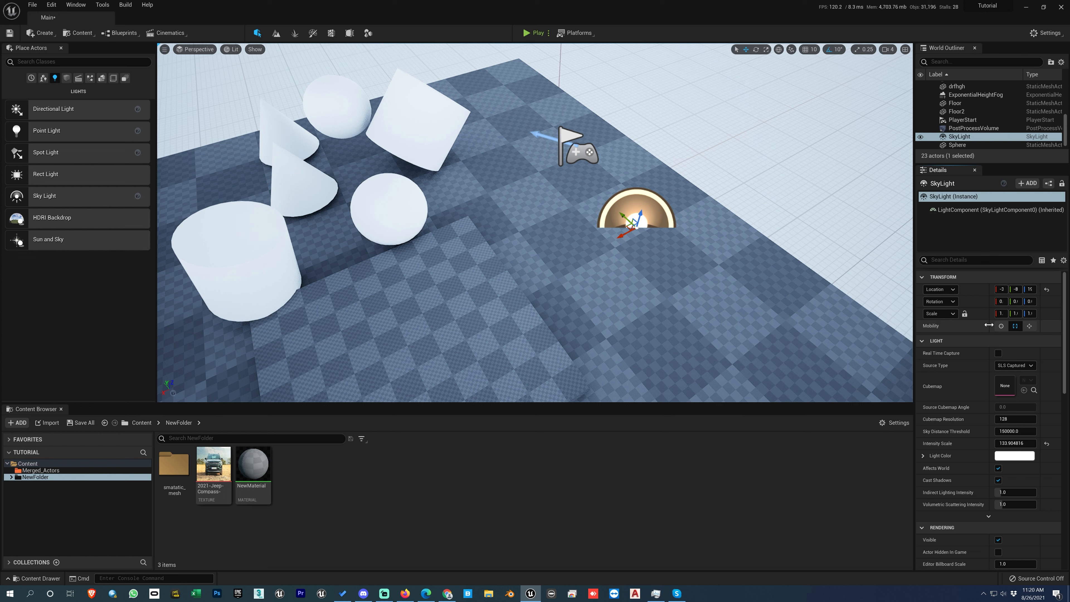
left_click_drag(989, 325, 965, 326)
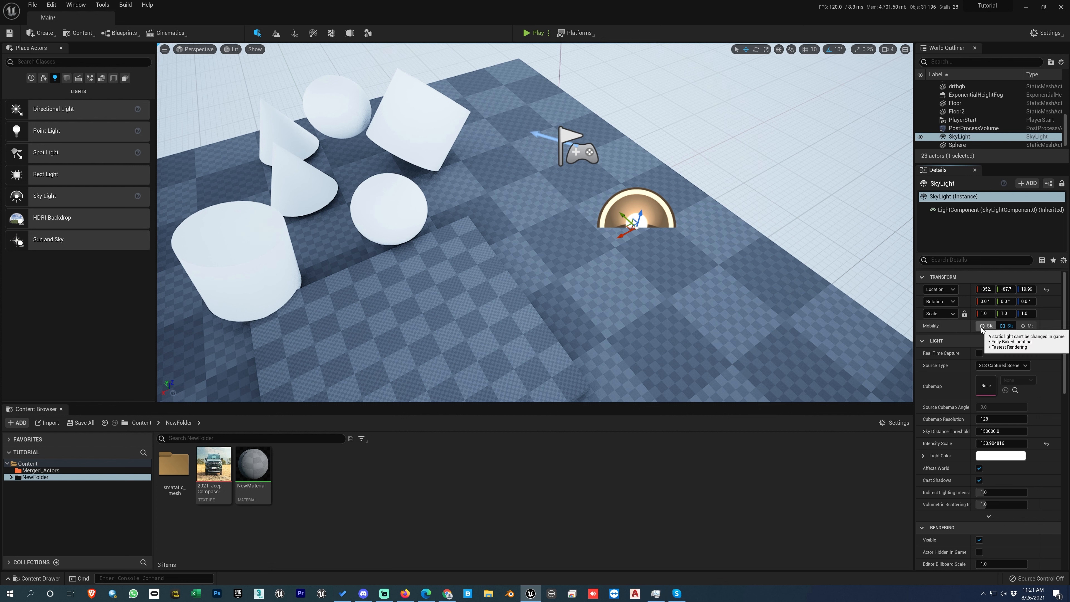
left_click_drag(973, 326, 940, 325)
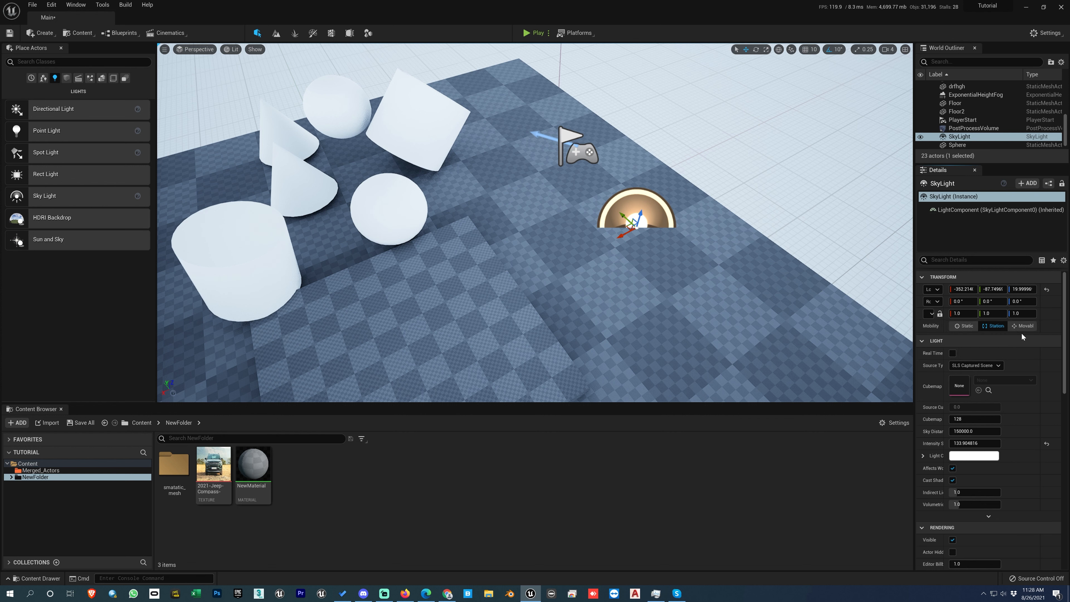
- Set the SkyLight's mobility to Movable and widen the details panel's label column
left_click(970, 328)
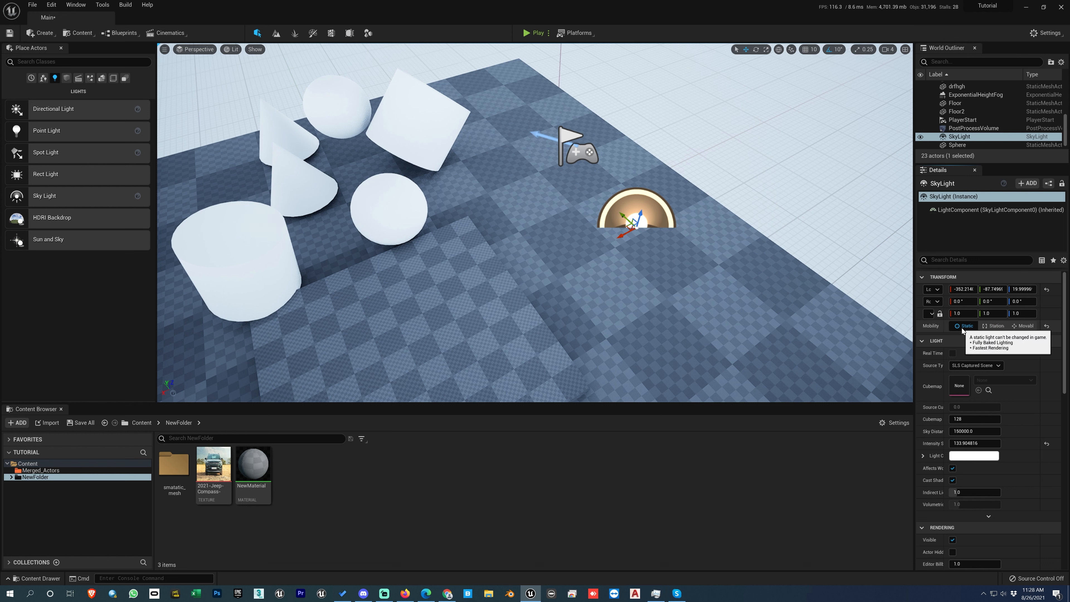
left_click(1019, 327)
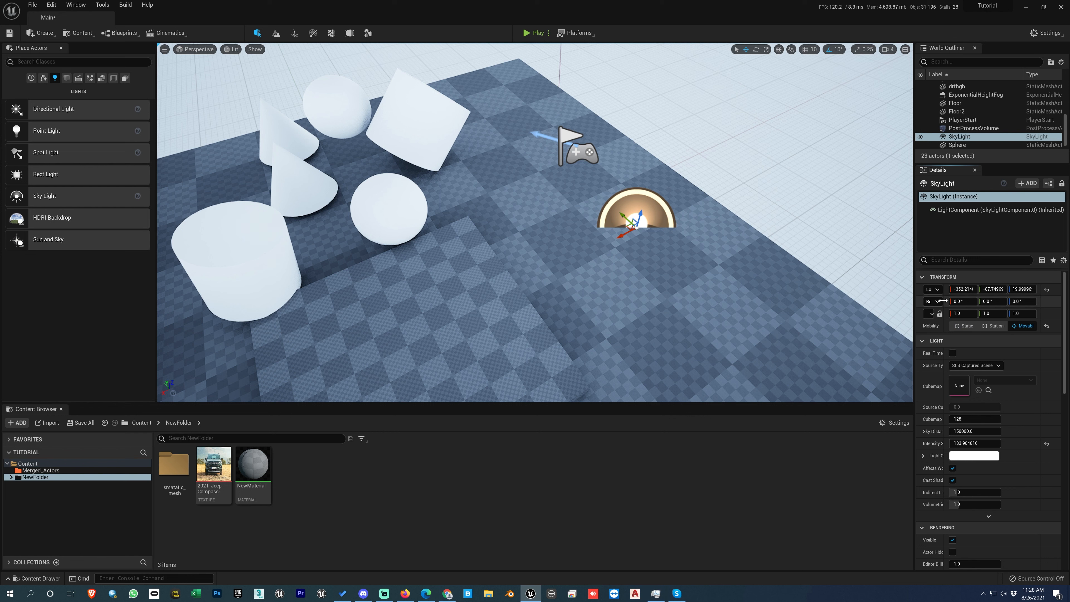
left_click_drag(943, 301, 961, 302)
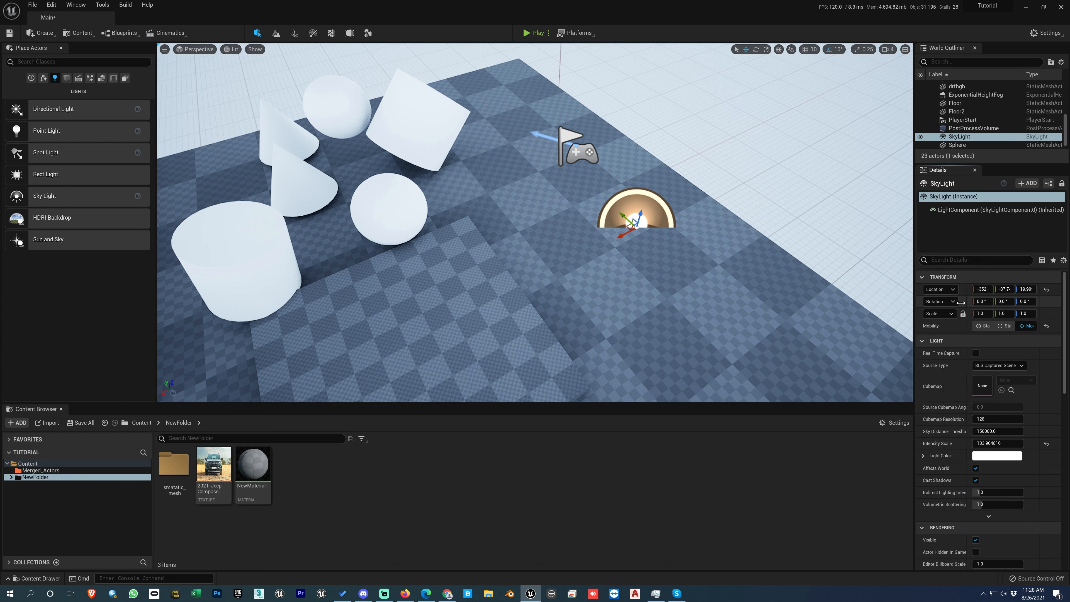
- Copy the SkyLight's Location value and paste it into its Rotation property
right_click(943, 291)
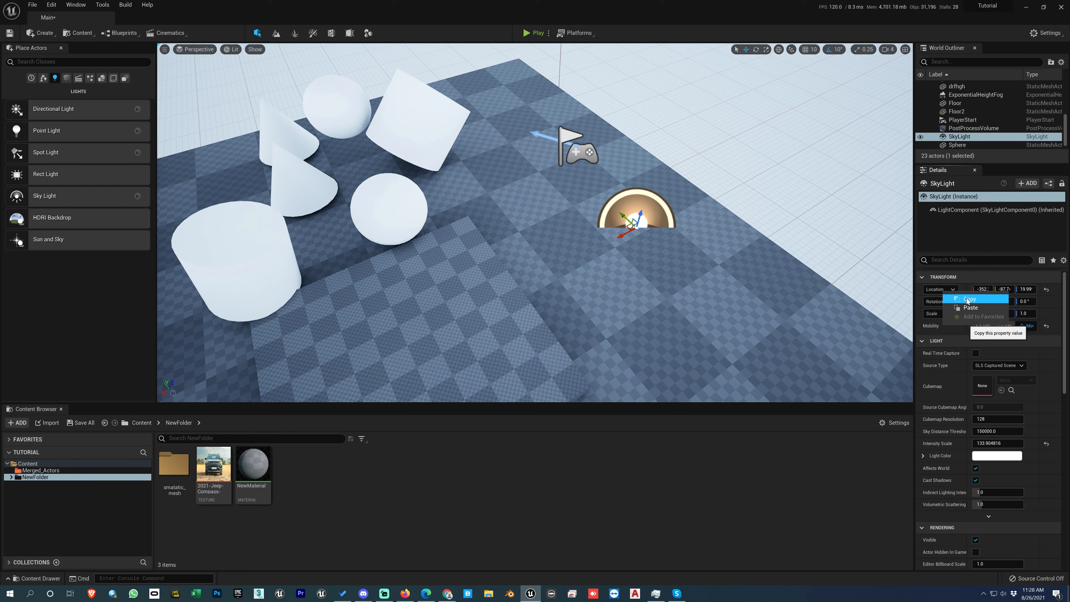
left_click(968, 299)
right_click(943, 301)
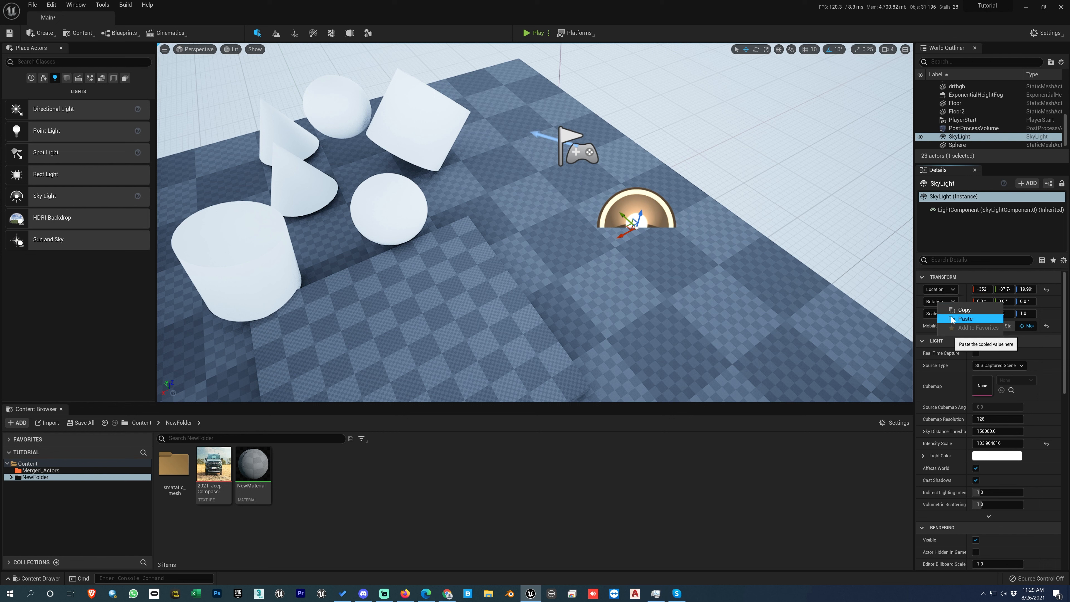
left_click(964, 308)
right_click(935, 289)
left_click(953, 298)
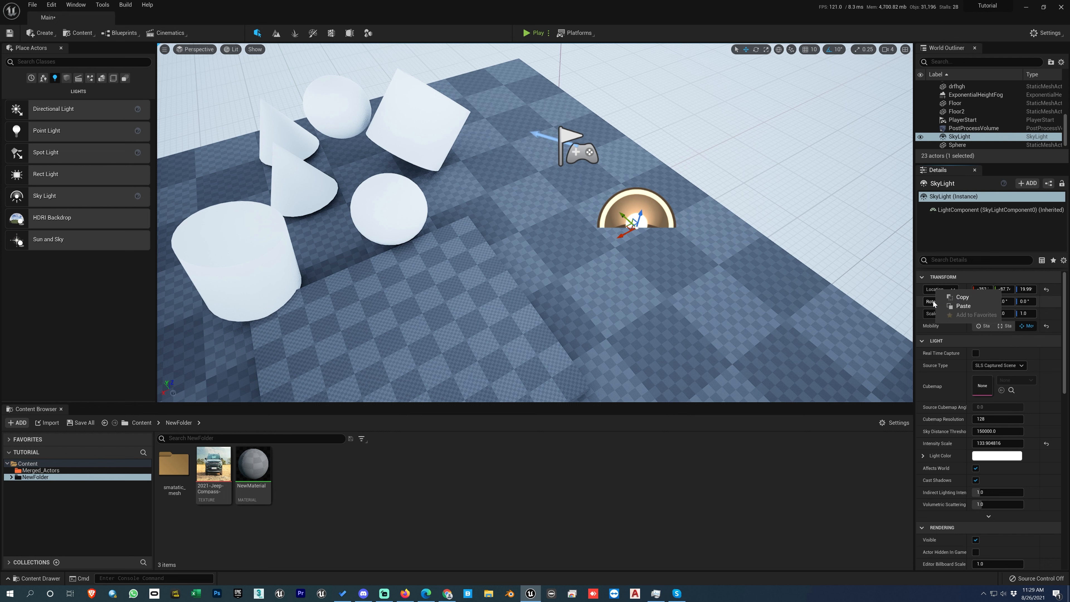
right_click(933, 301)
left_click(937, 290)
left_click(931, 290)
left_click(938, 291)
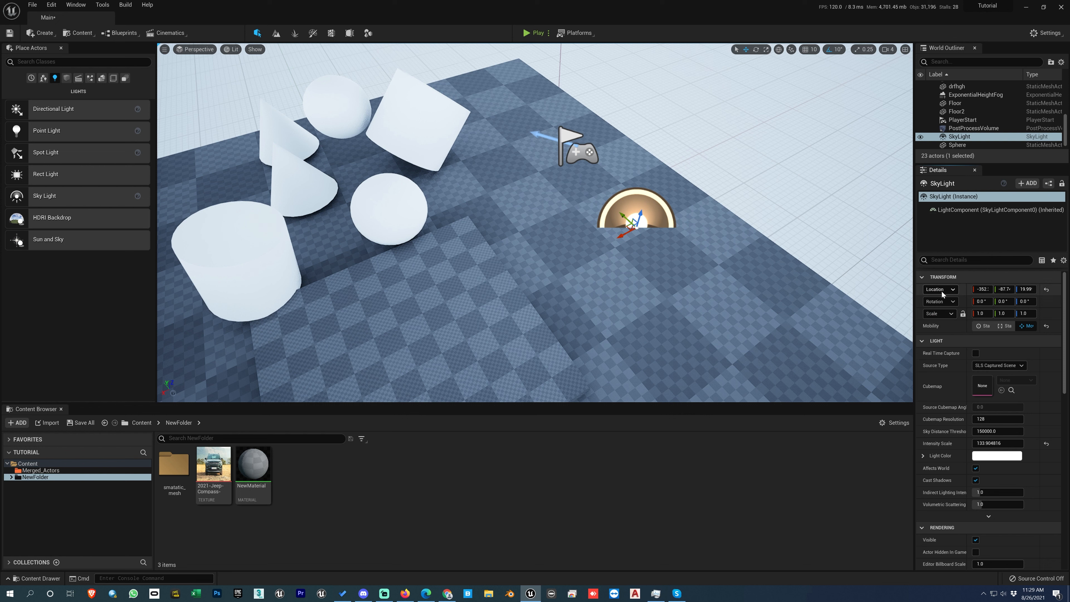
right_click(941, 291)
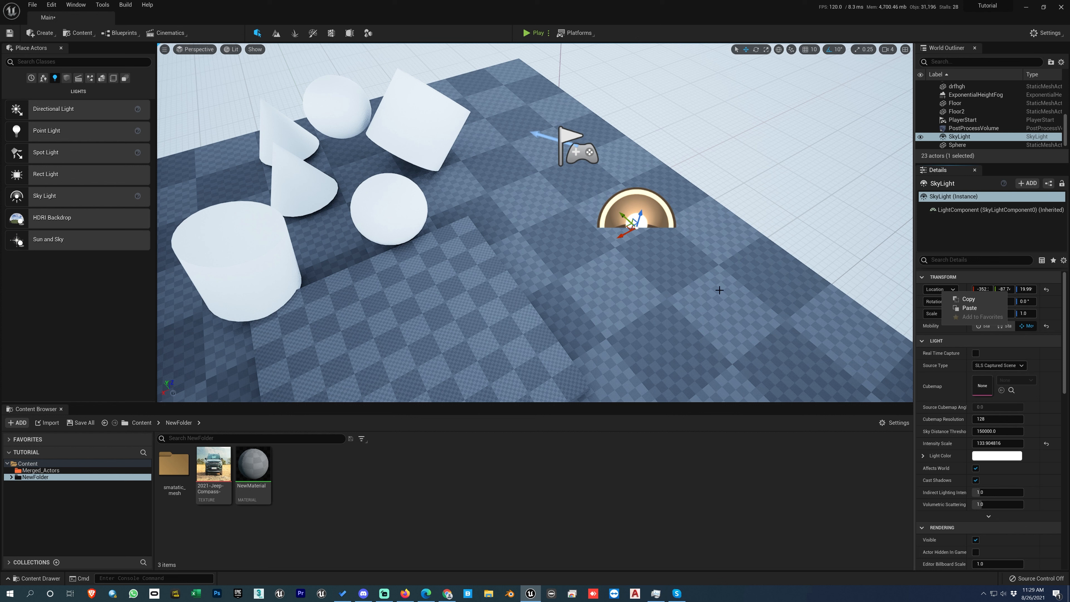
- Copy the Cylinder's Location value and paste it onto Cylinder2's Location
left_click(421, 141)
left_click(421, 140)
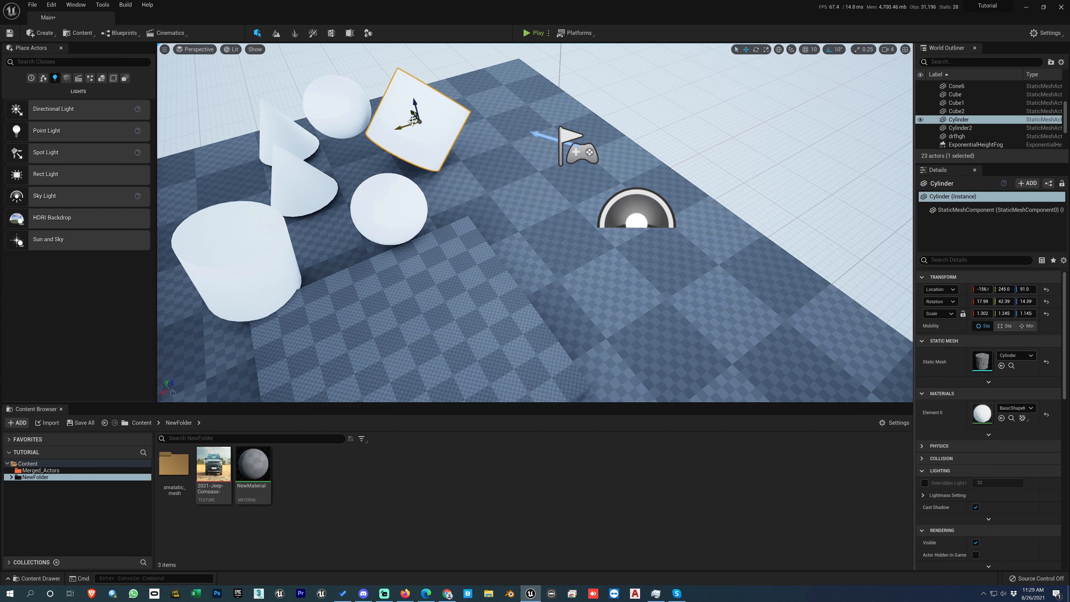
right_click(937, 291)
left_click(957, 296)
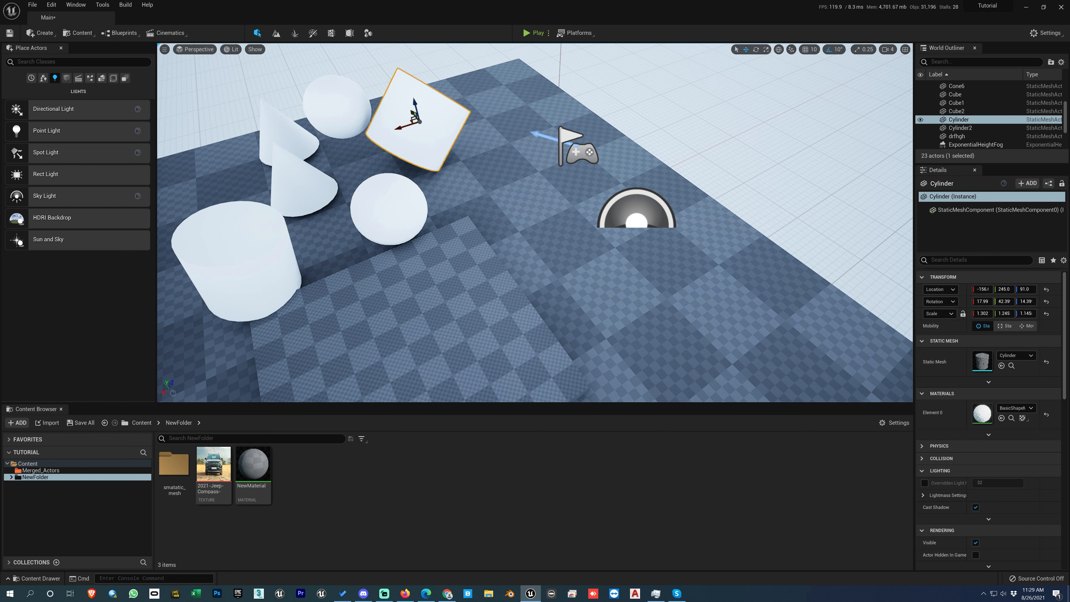
left_click(280, 277)
right_click(934, 291)
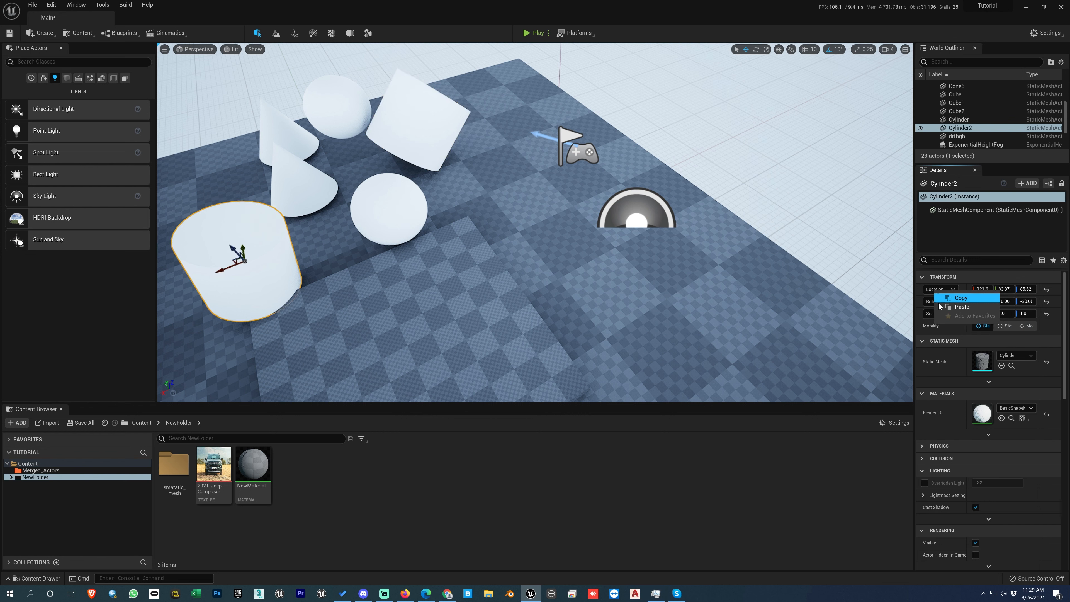
left_click(960, 307)
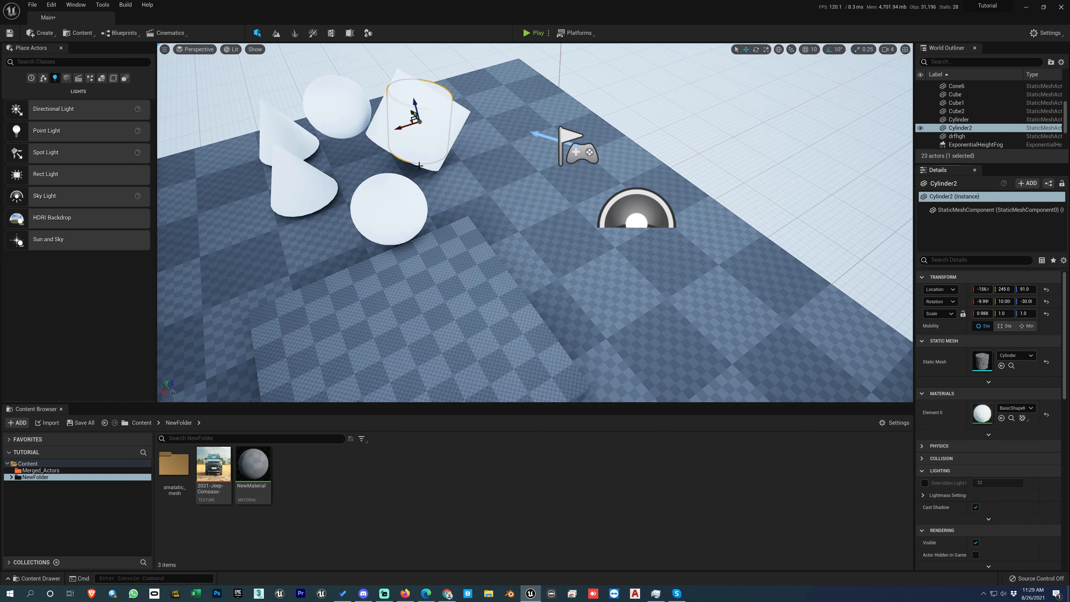
- Undo the location paste on Cylinder2
right_click_drag(460, 189, 460, 189)
key("ctrl+z")
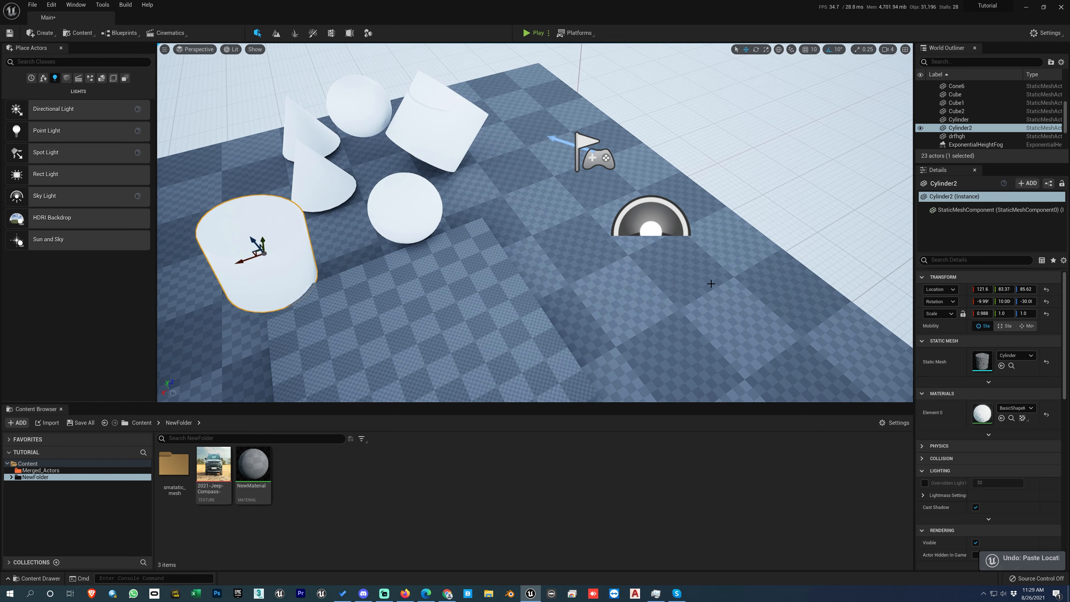
right_click(934, 294)
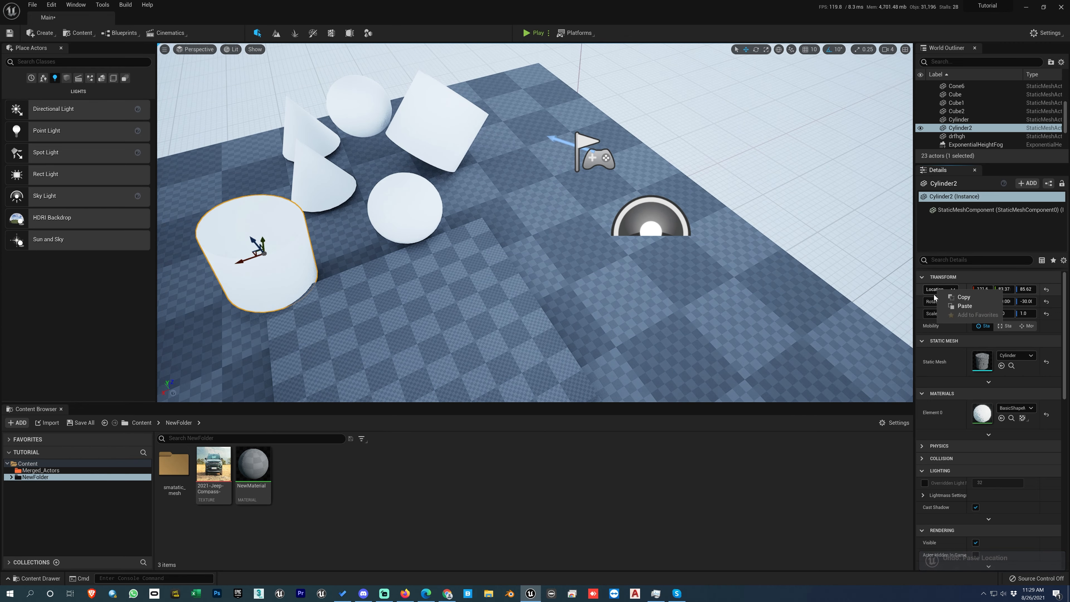
left_click(737, 21)
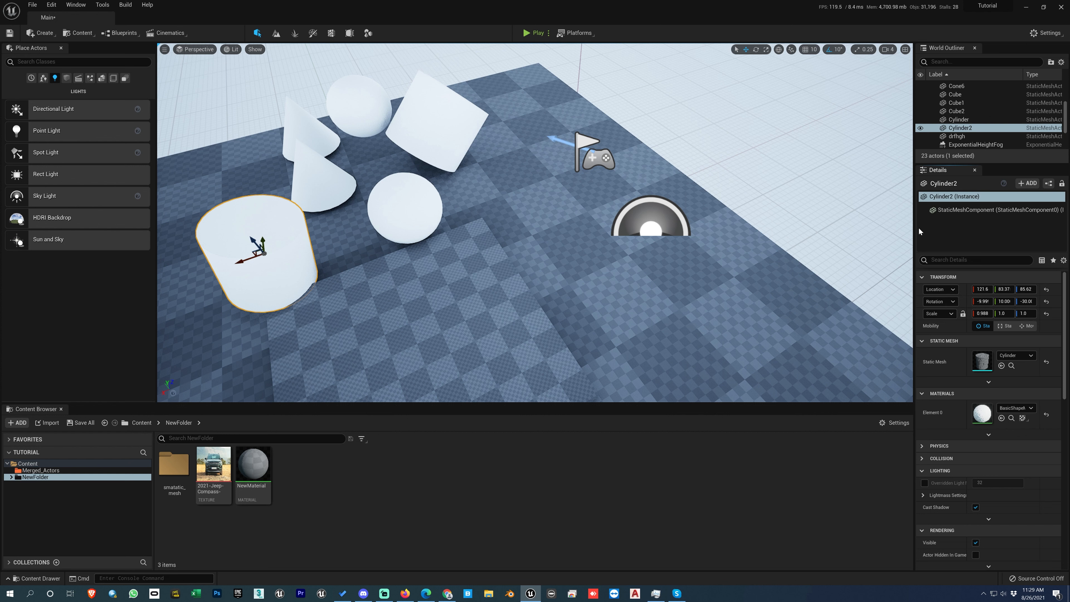
- Select the SkyLight and move it upward in the viewport
left_click(619, 200)
right_click_drag(666, 282, 670, 278)
left_click_drag(619, 208, 624, 181)
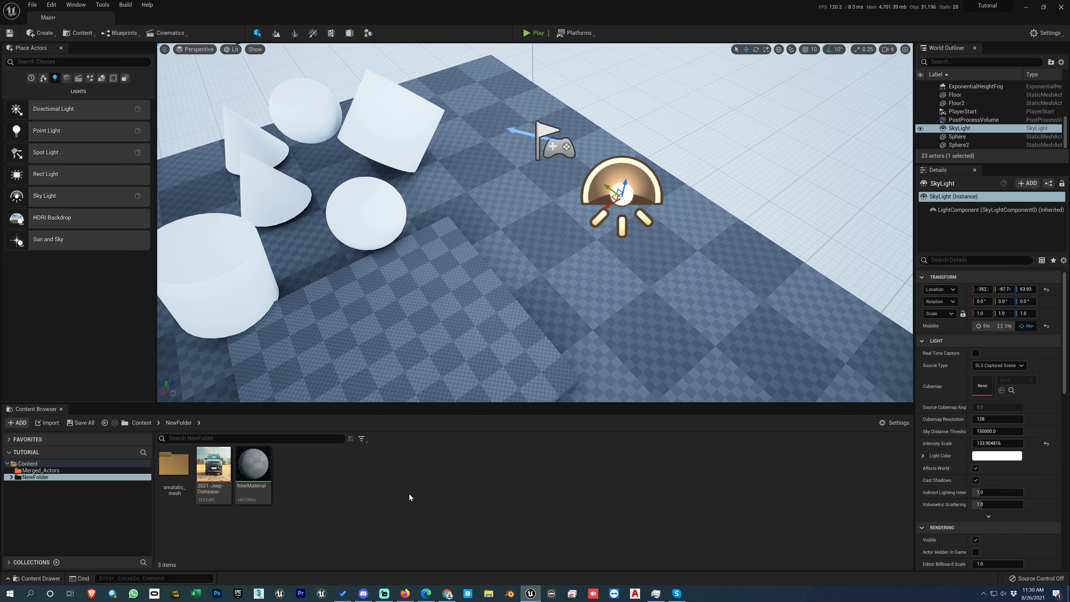
- Import the 01_Grey.HDR file from the HDRIs folder into the NewFolder content folder
right_click(389, 475)
mouse_move(438, 329)
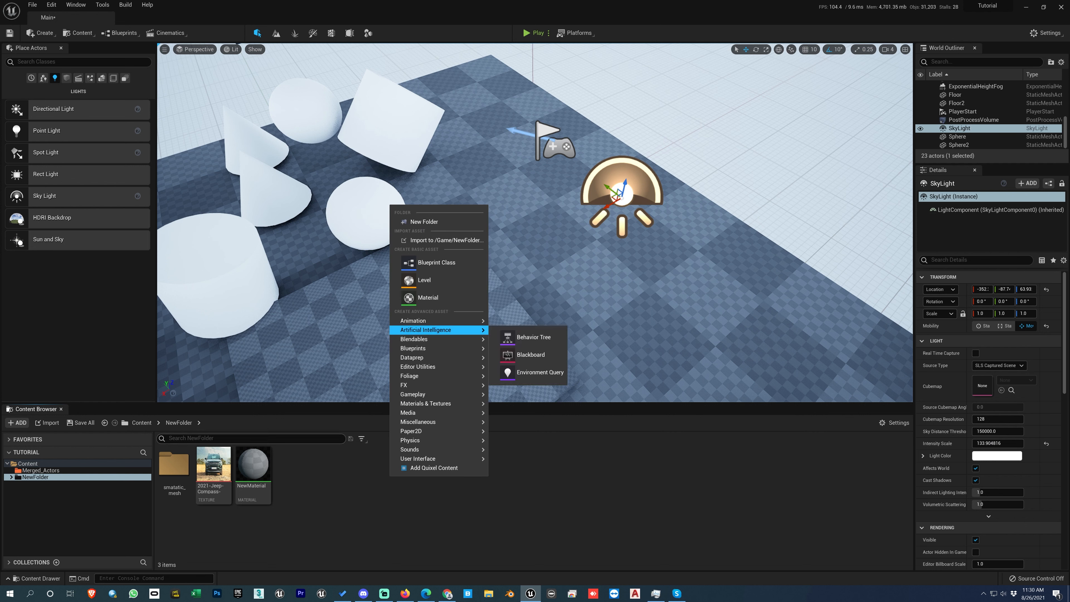
left_click(348, 506)
right_click(377, 495)
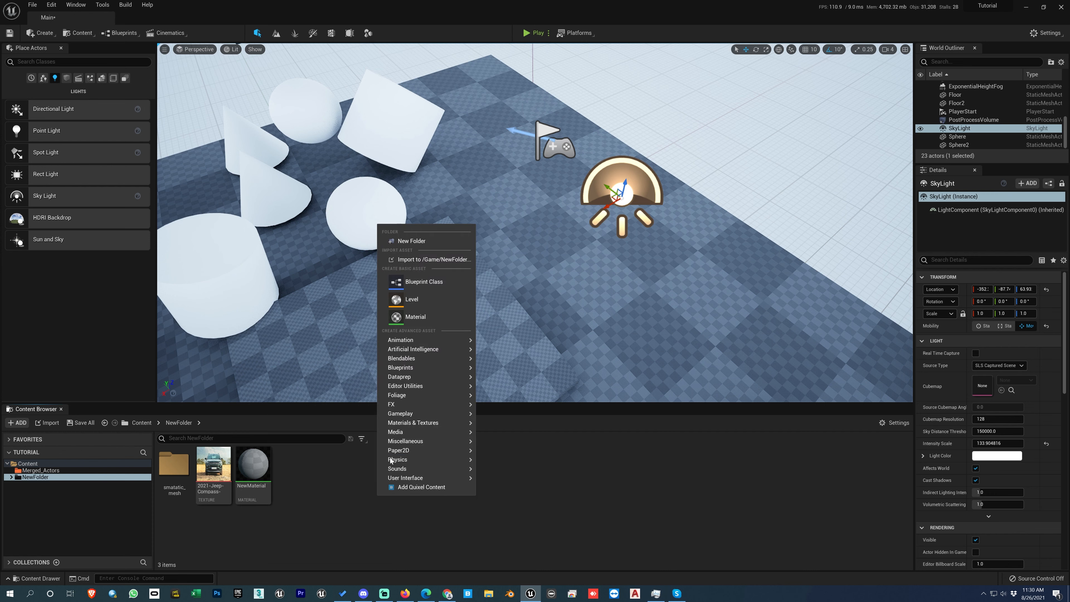
left_click(425, 257)
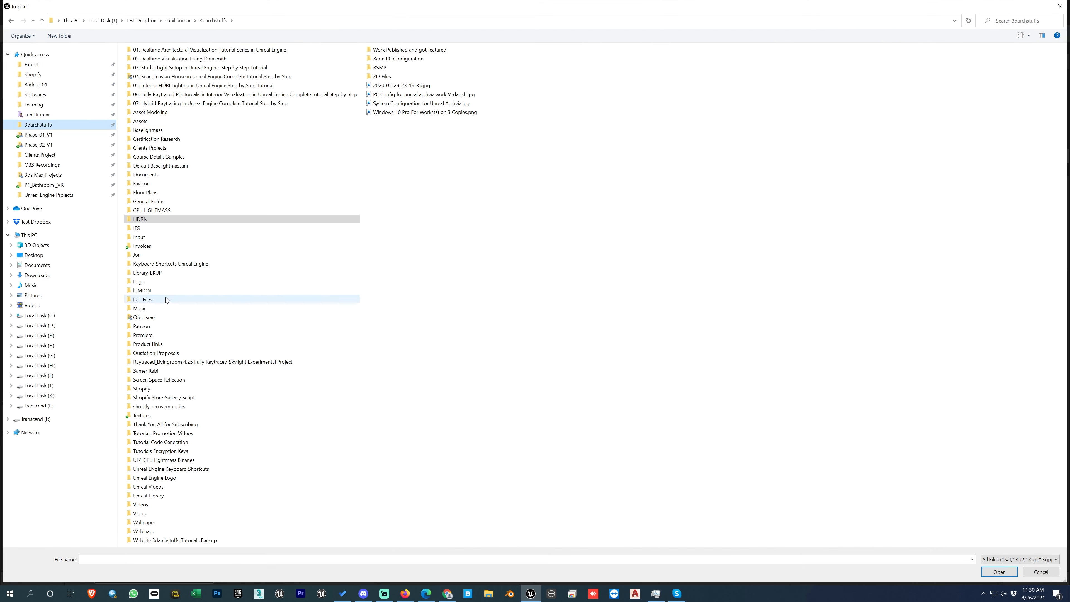
left_click(144, 221)
double_click(145, 220)
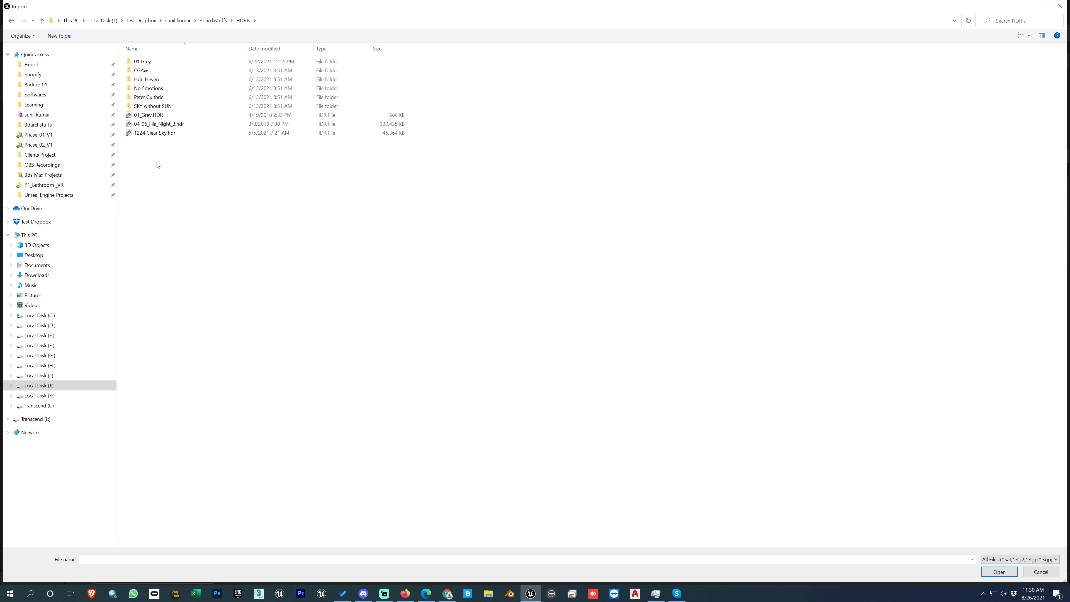
left_click(151, 118)
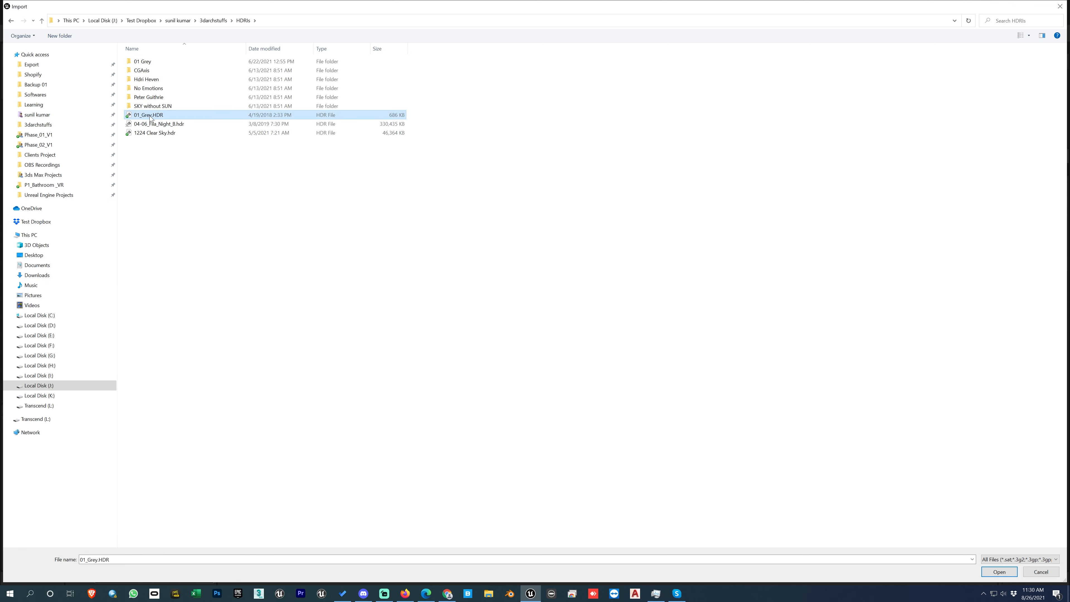
left_click(985, 572)
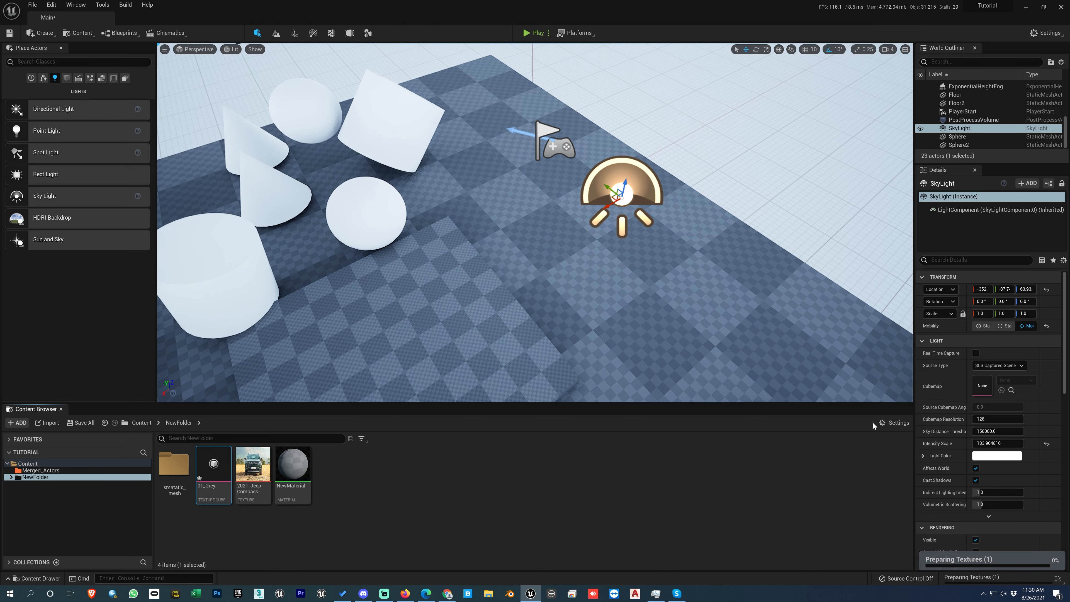
- Set the SkyLight's source type to SLS Specified Cubemap and assign the 01_Grey texture as its cubemap
left_click(999, 365)
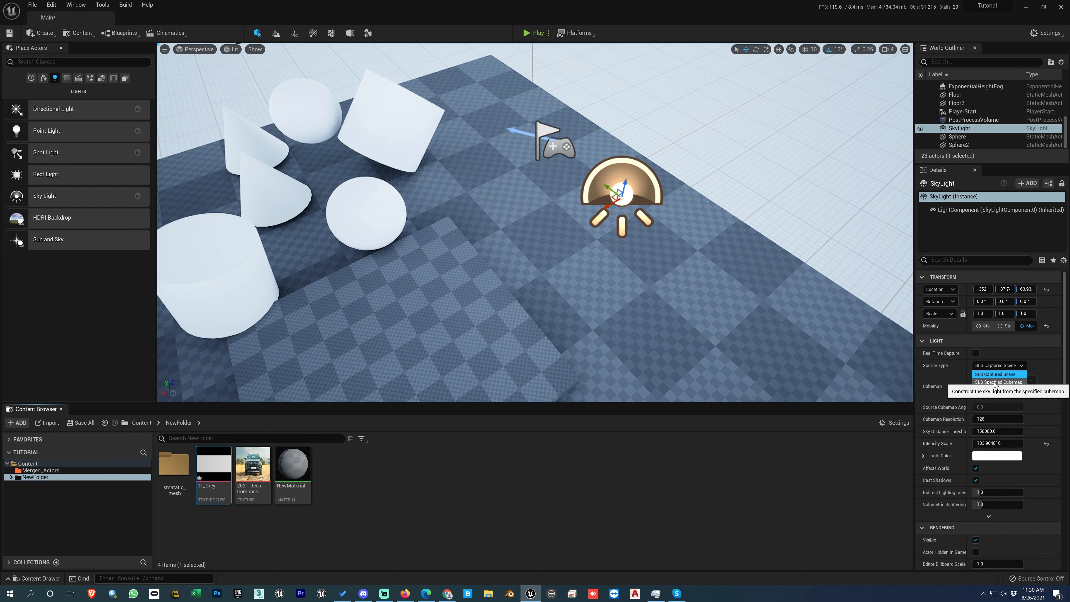
left_click(995, 382)
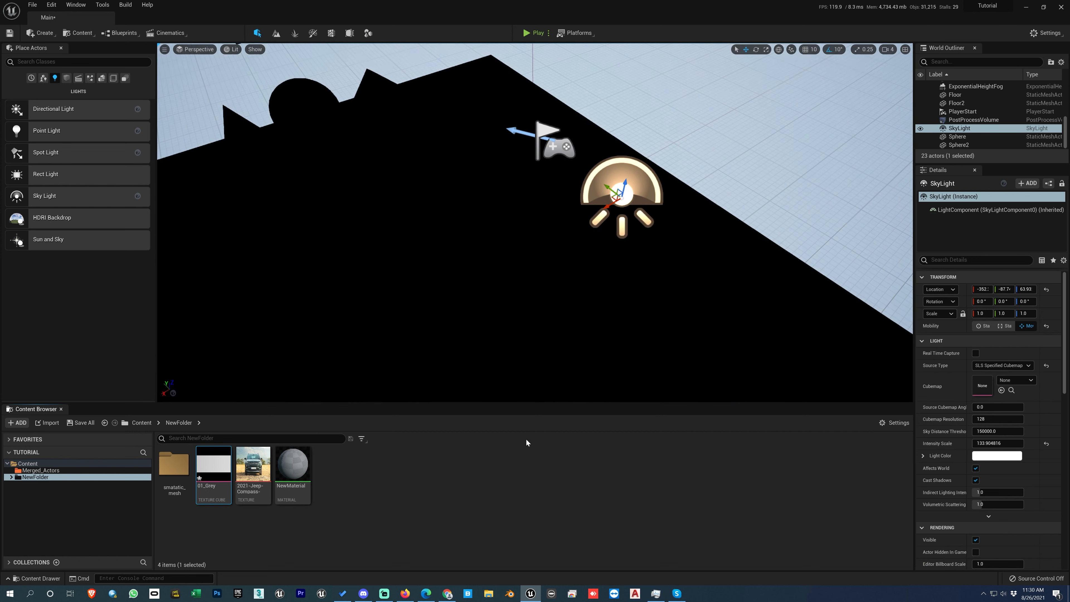
left_click(1002, 391)
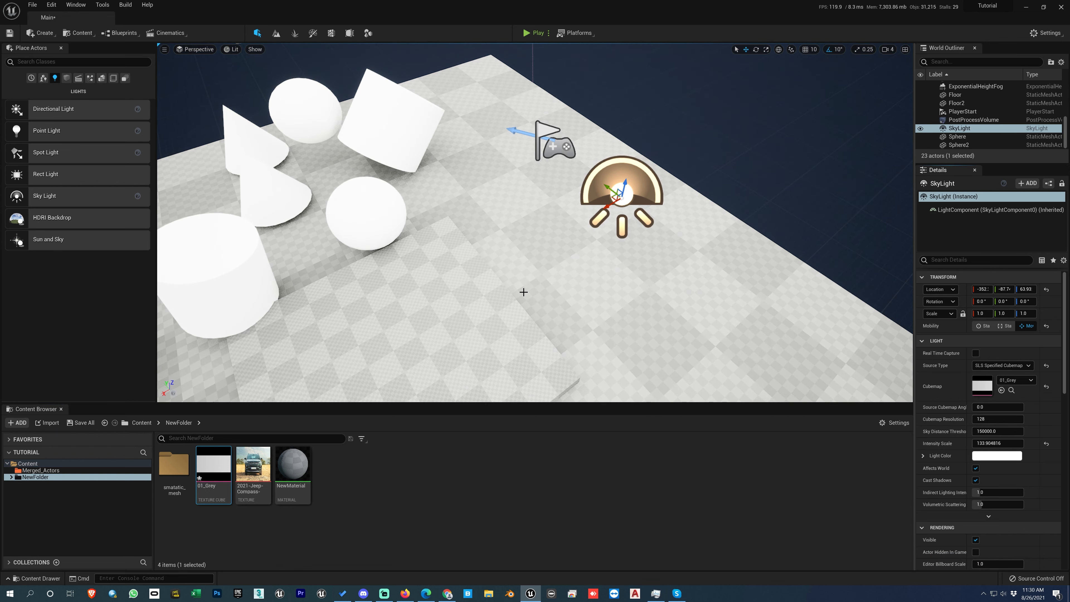
- Open the 01_Grey texture and set its Mip Gen Settings to NoMipmaps, then close the texture editor
double_click(216, 468)
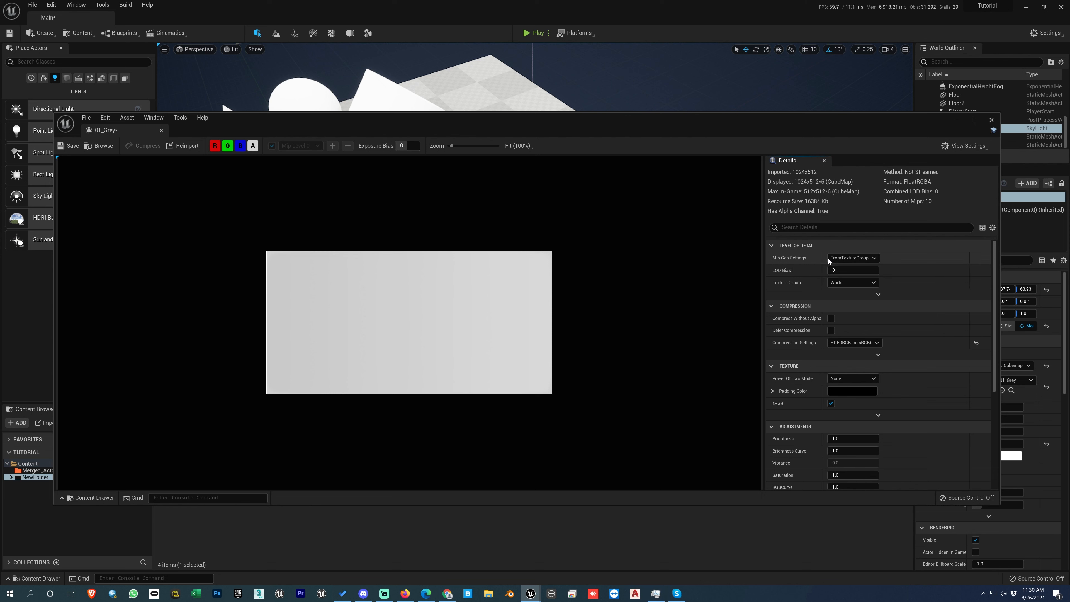
left_click(842, 258)
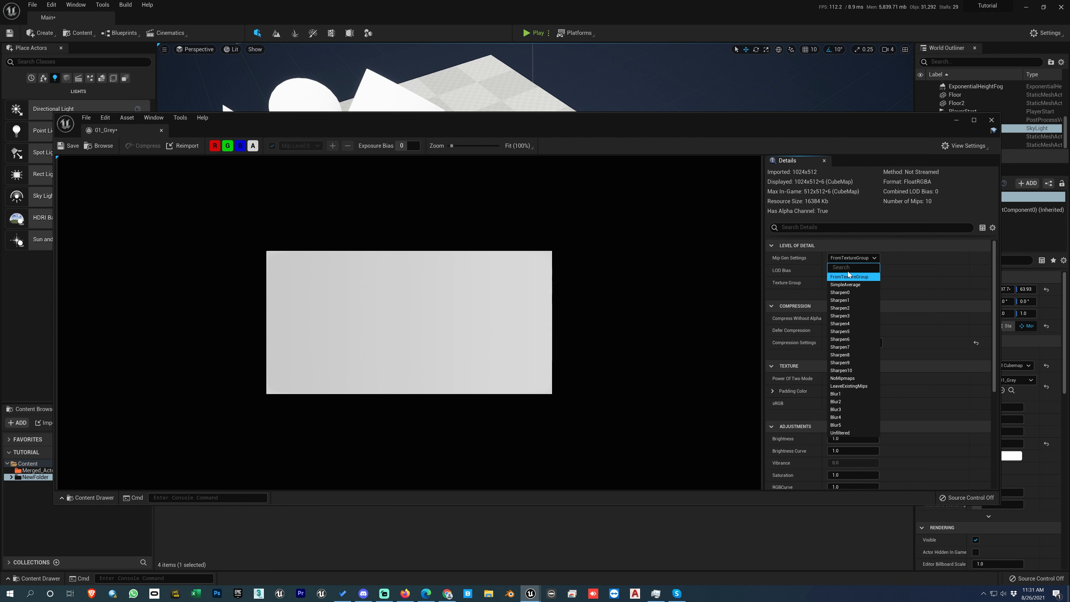
left_click(839, 378)
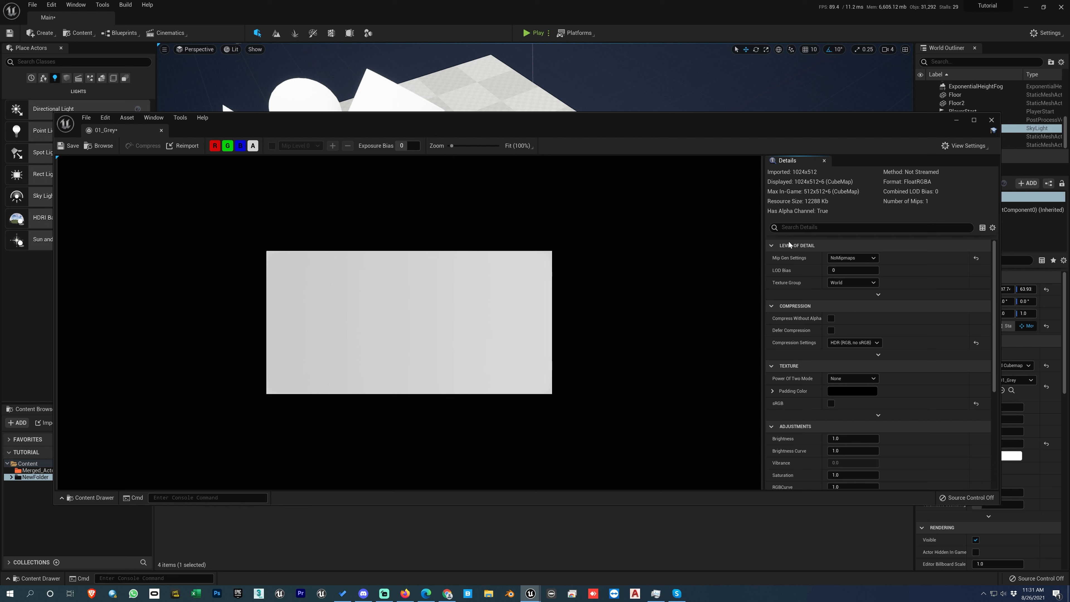
left_click(991, 122)
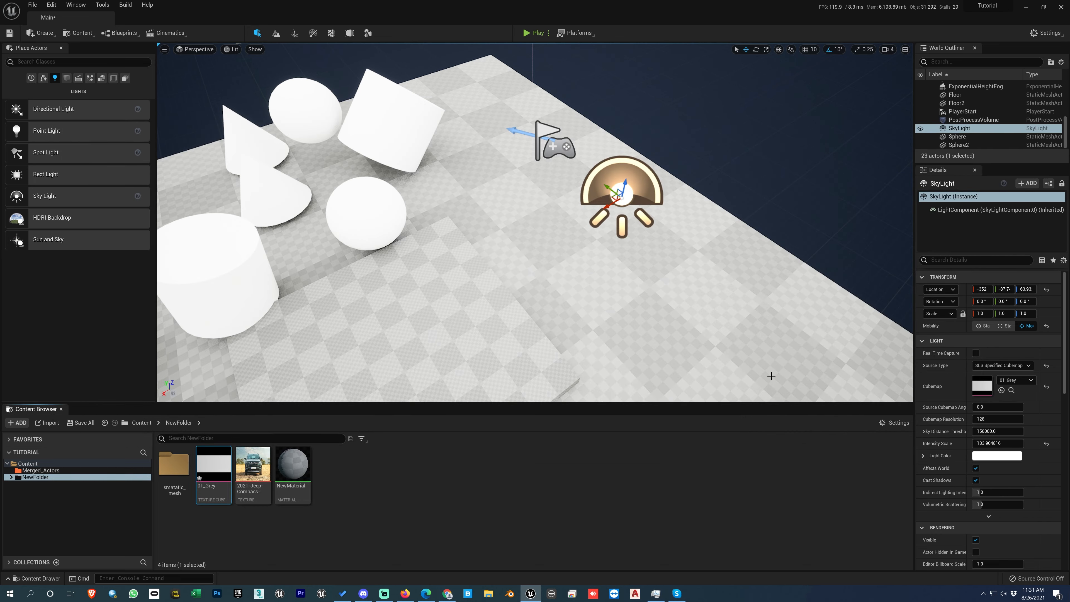
- Reset the SkyLight's Intensity Scale and set it to about 53.59
left_click(1045, 443)
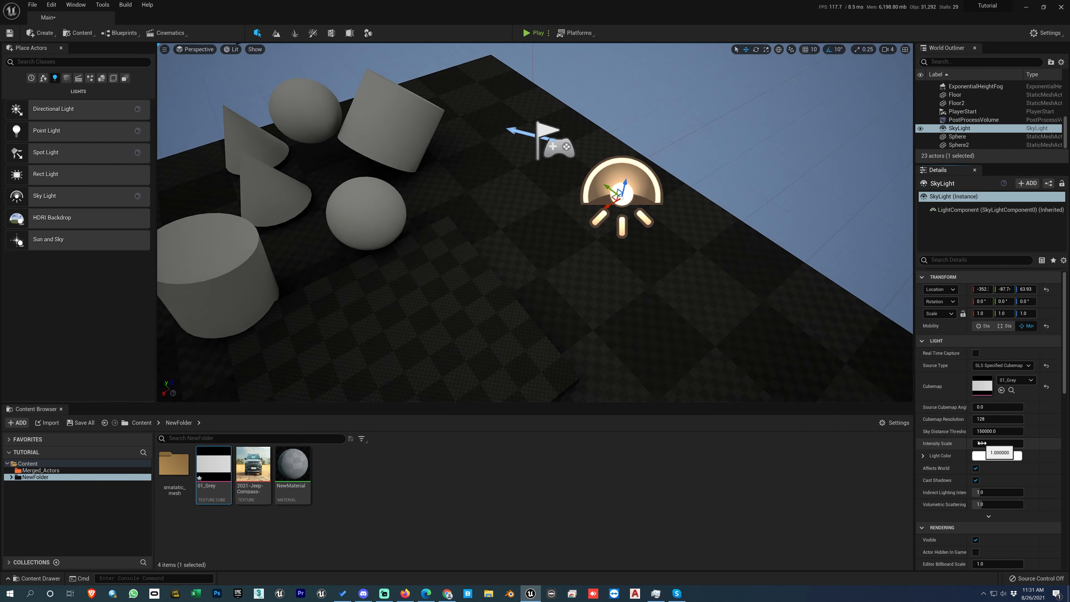
mouse_move(991, 443)
left_mouse_down()
mouse_move(1028, 444)
mouse_move(982, 444)
mouse_move(999, 444)
left_mouse_up()
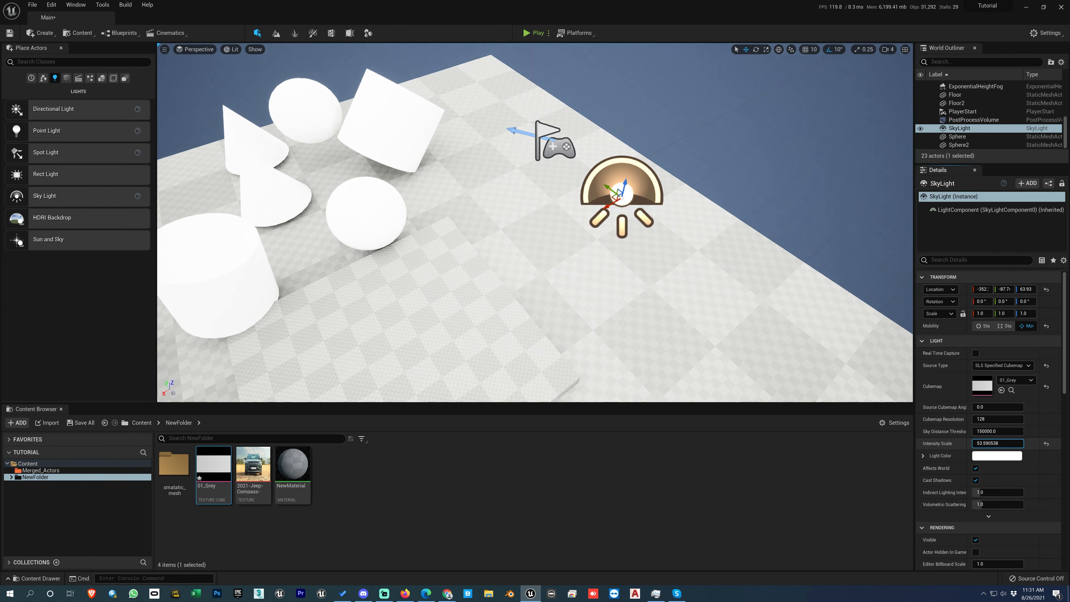
left_click(993, 455)
left_click_drag(866, 434, 842, 432)
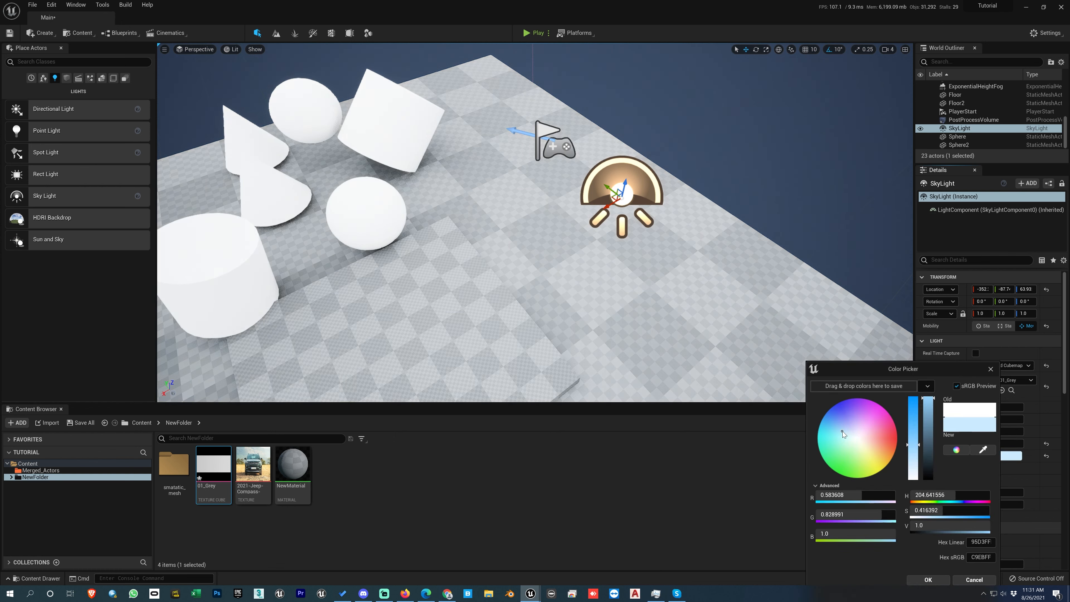
left_click(913, 424)
left_click(928, 411)
left_click(894, 432)
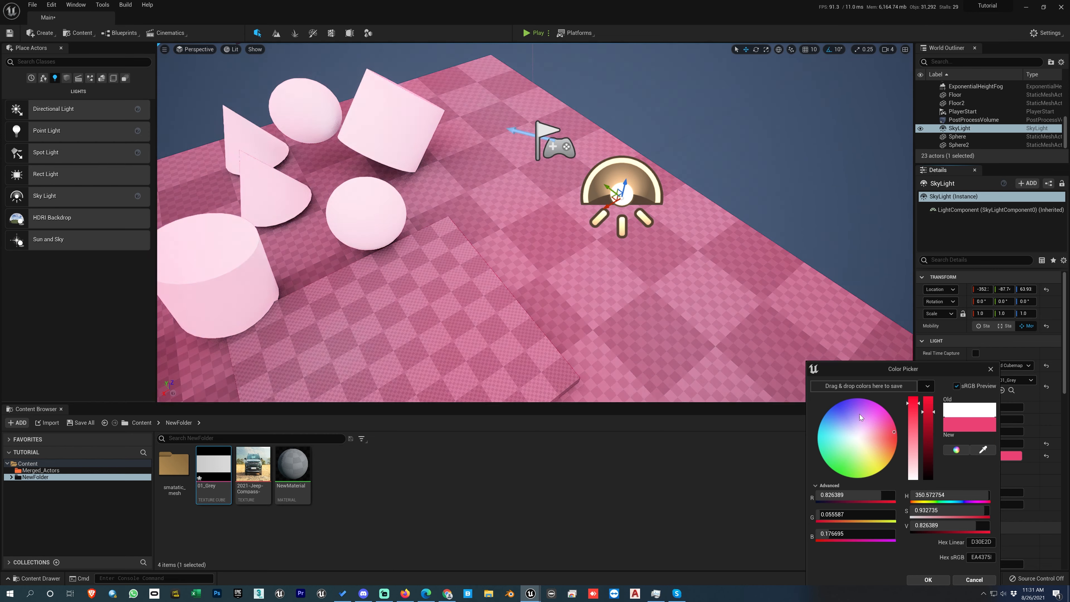
left_click_drag(859, 414, 854, 459)
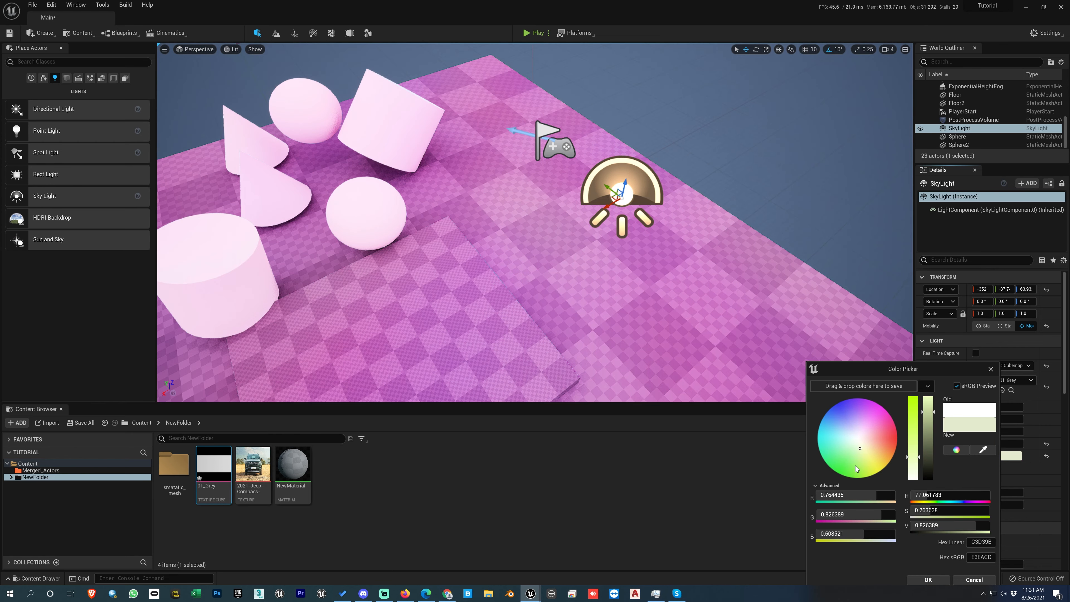
left_click(863, 456)
left_click(974, 579)
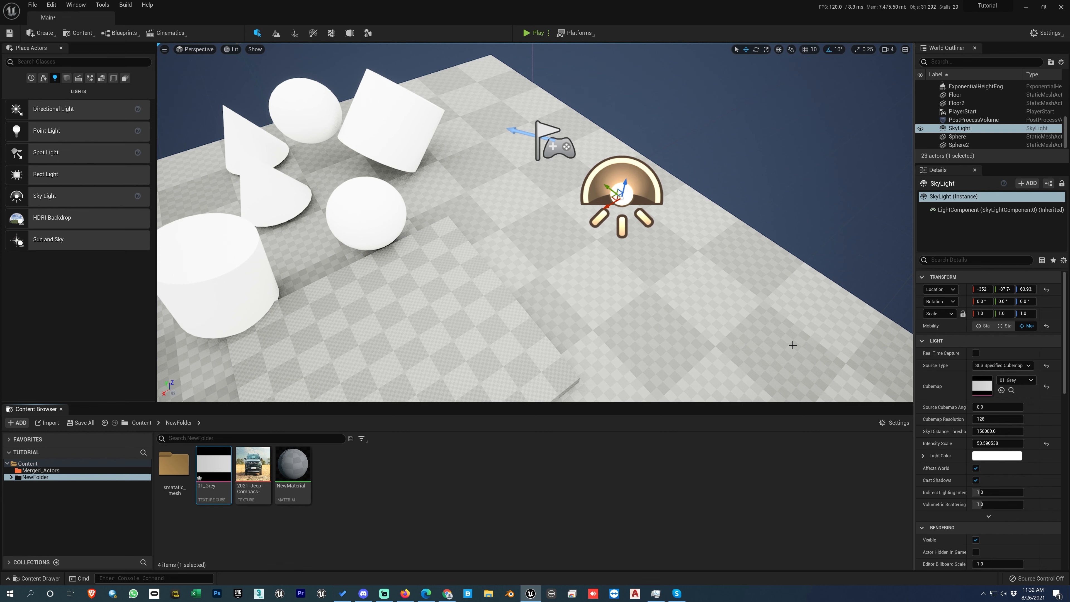
- Turn the SkyLight's Real Time Capture option back on
left_click(976, 354)
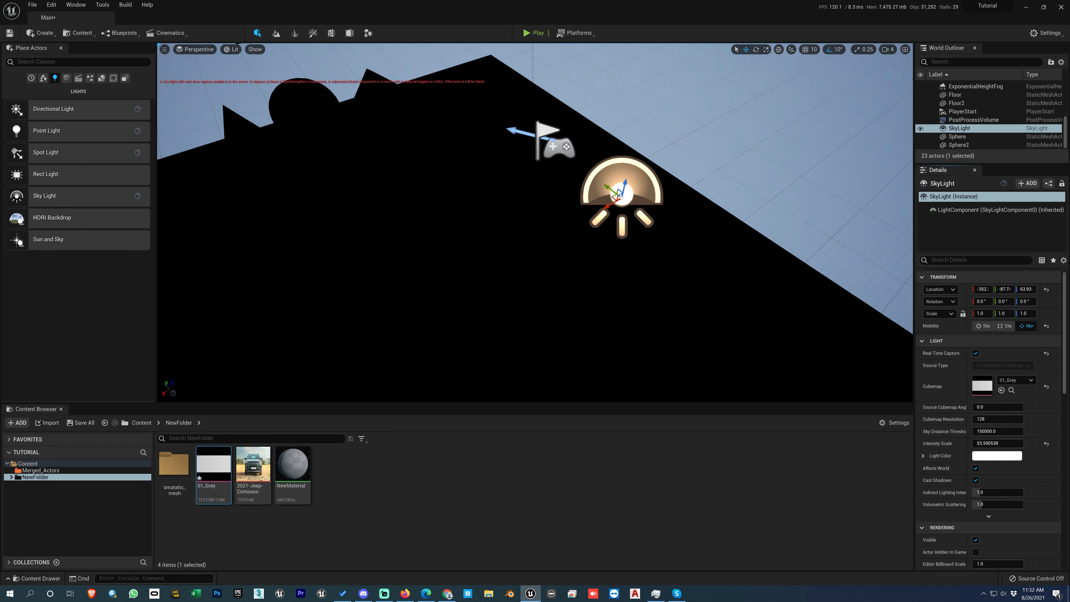
- Turn off the SkyLight's Real Time Capture and switch its source type to SLS Captured Scene
left_click(975, 353)
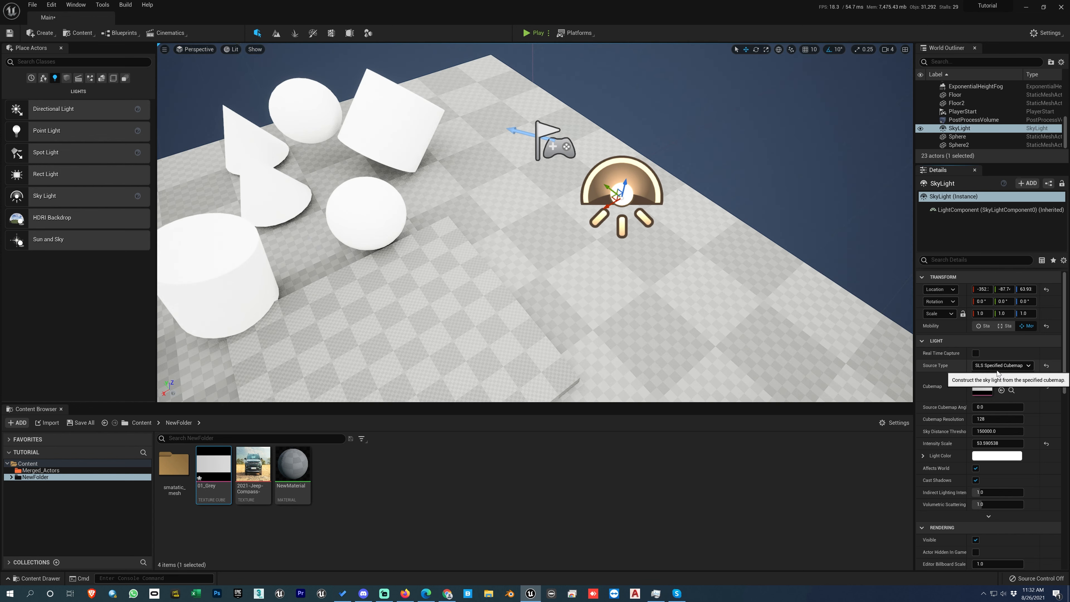
left_click(999, 365)
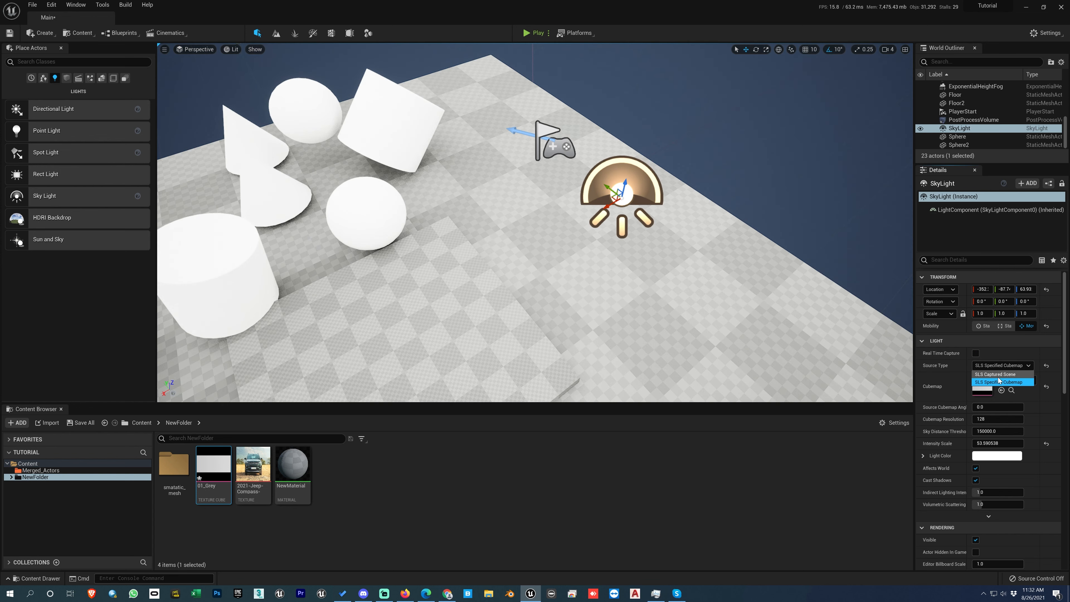
left_click(992, 375)
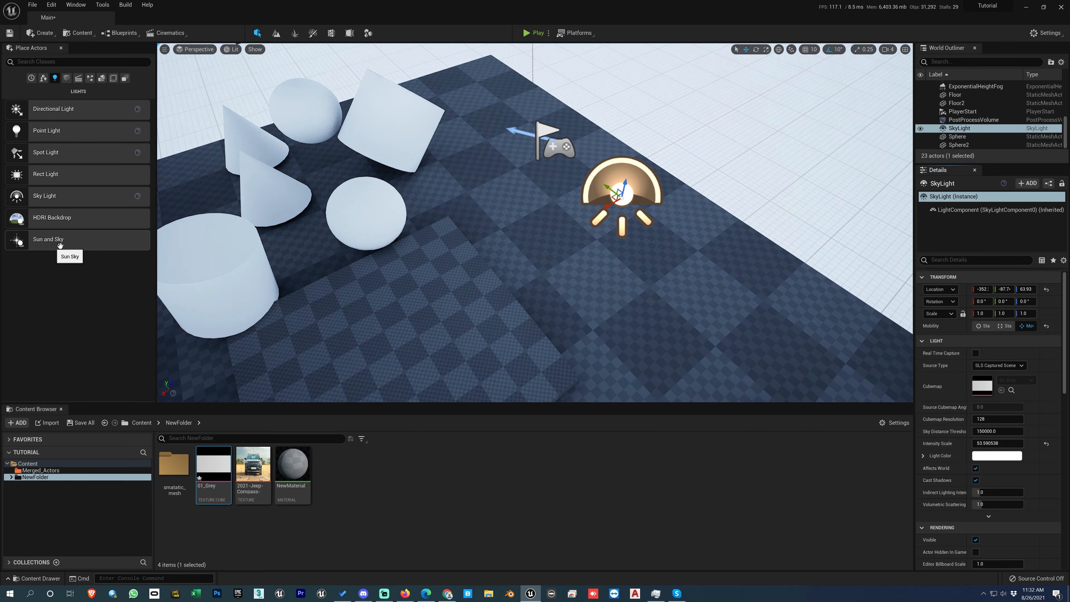
- Switch the SkyLight's source type back to SLS Specified Cubemap
left_click(998, 365)
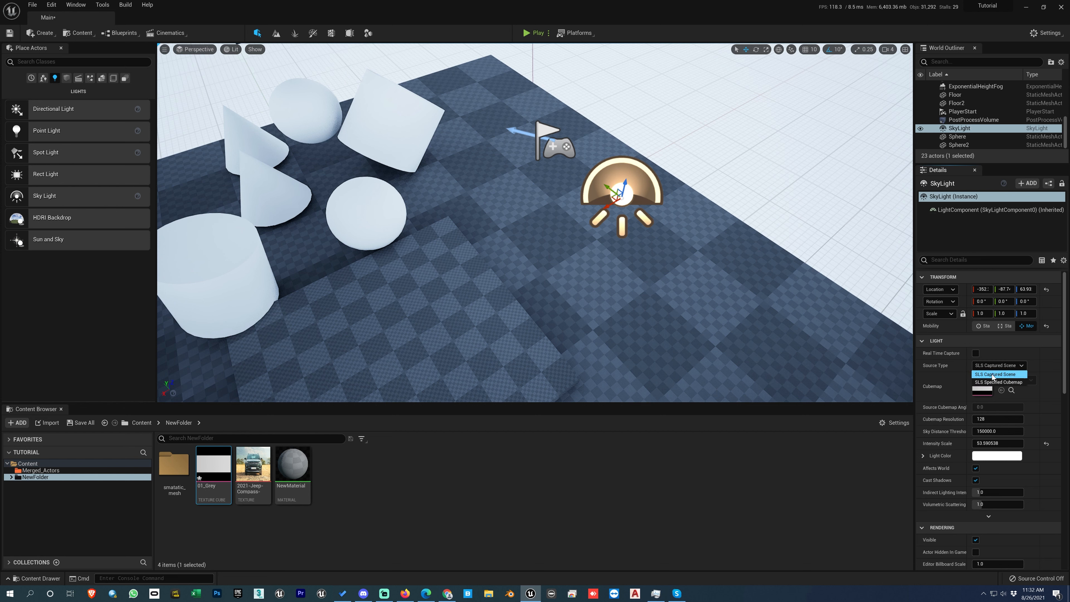
left_click(991, 381)
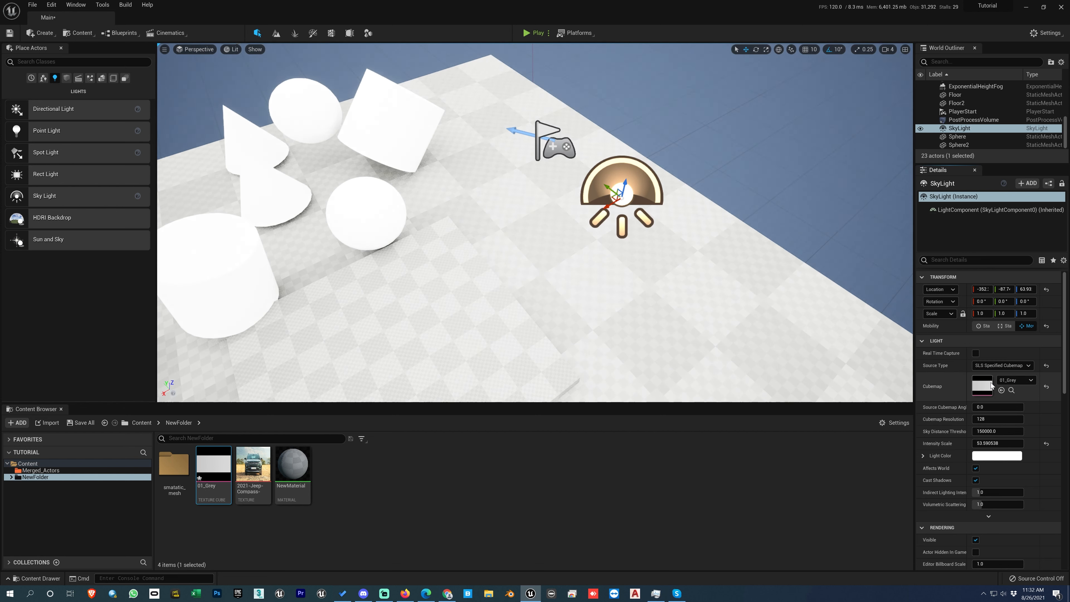
- Reset the SkyLight's cubemap and source type to defaults, and raise its Intensity Scale to about 217.5
left_click(983, 366)
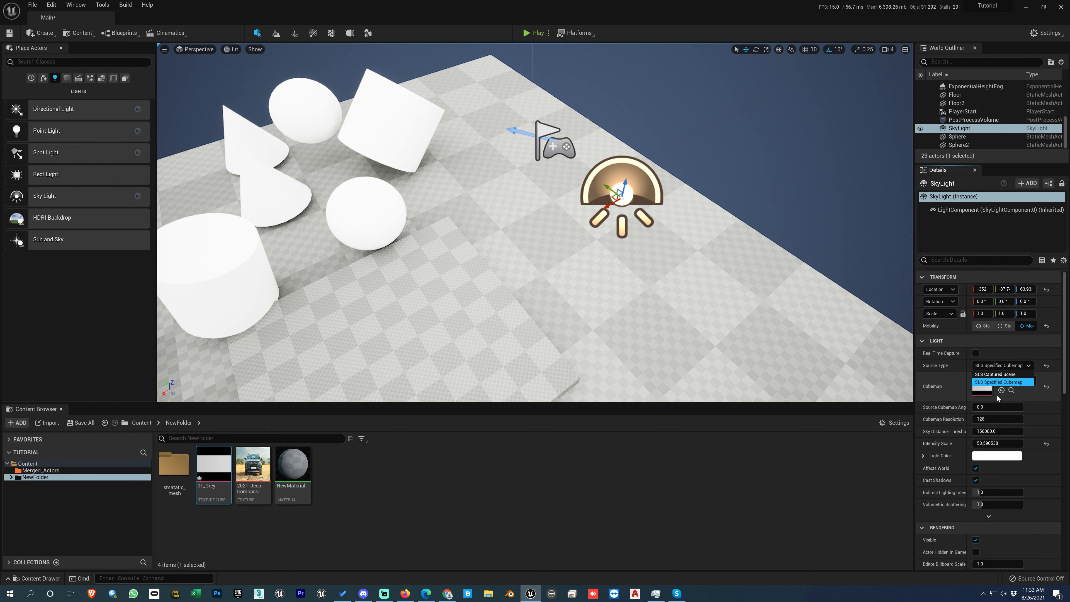
left_click(1046, 387)
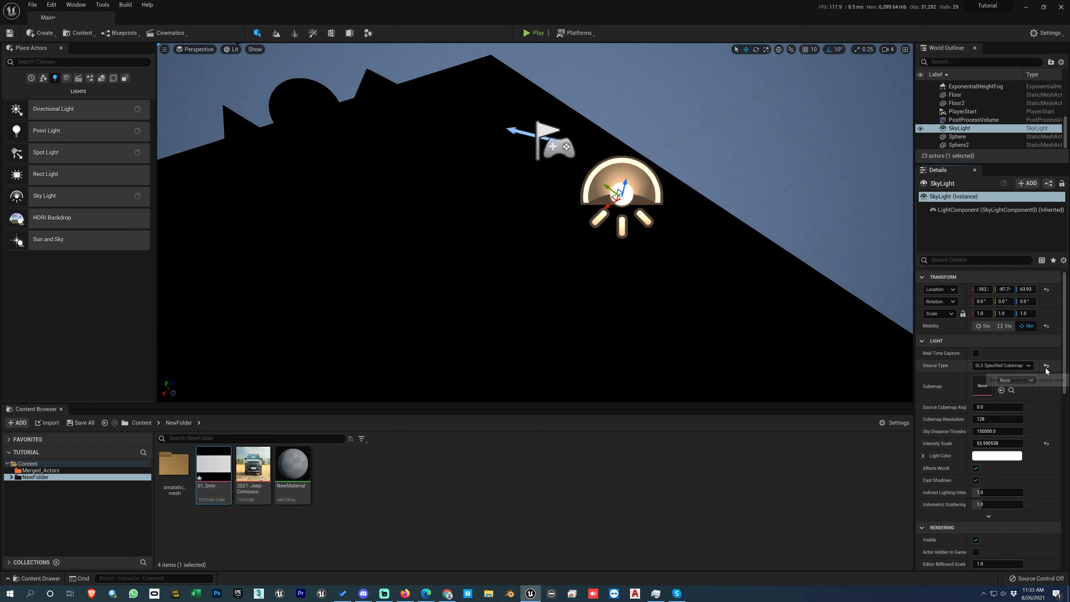
left_click(1047, 366)
left_click_drag(998, 443, 1045, 443)
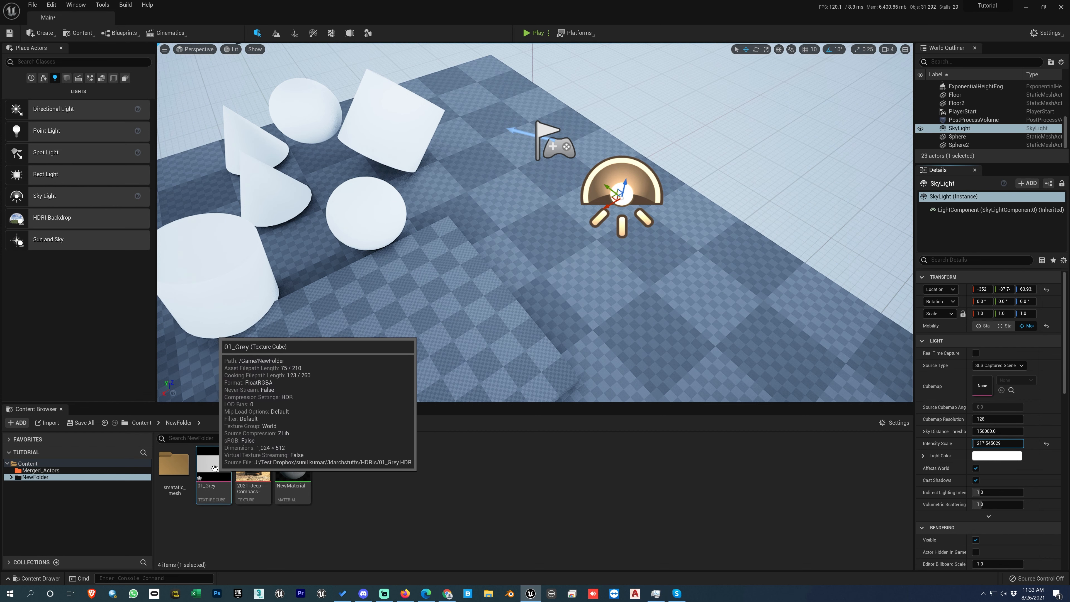
- Import the 1224 Clear Sky.hdr file into the NewFolder content folder
right_click(353, 482)
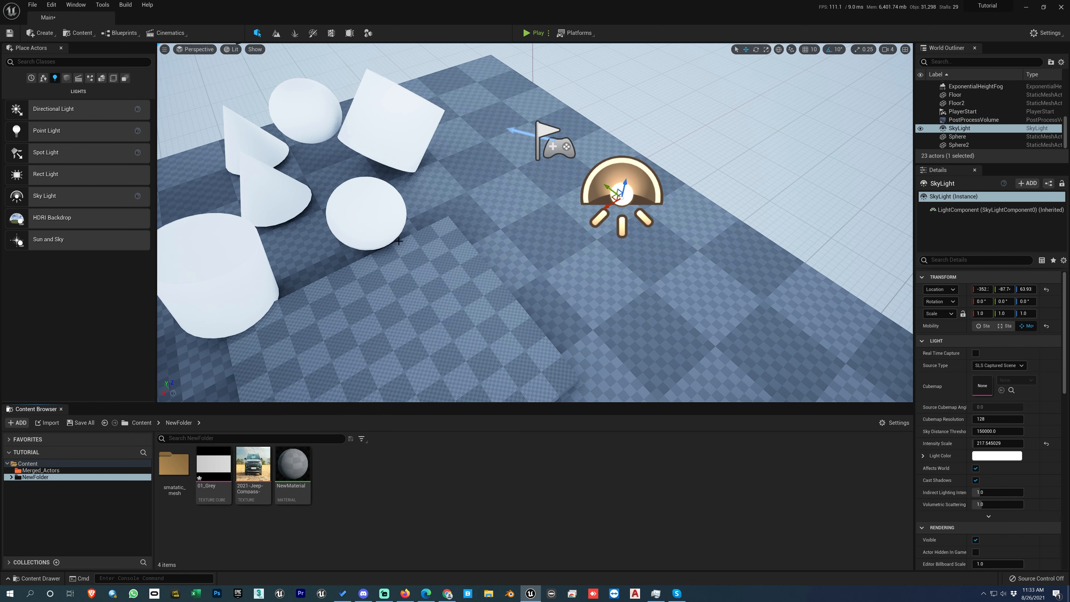
left_click(400, 238)
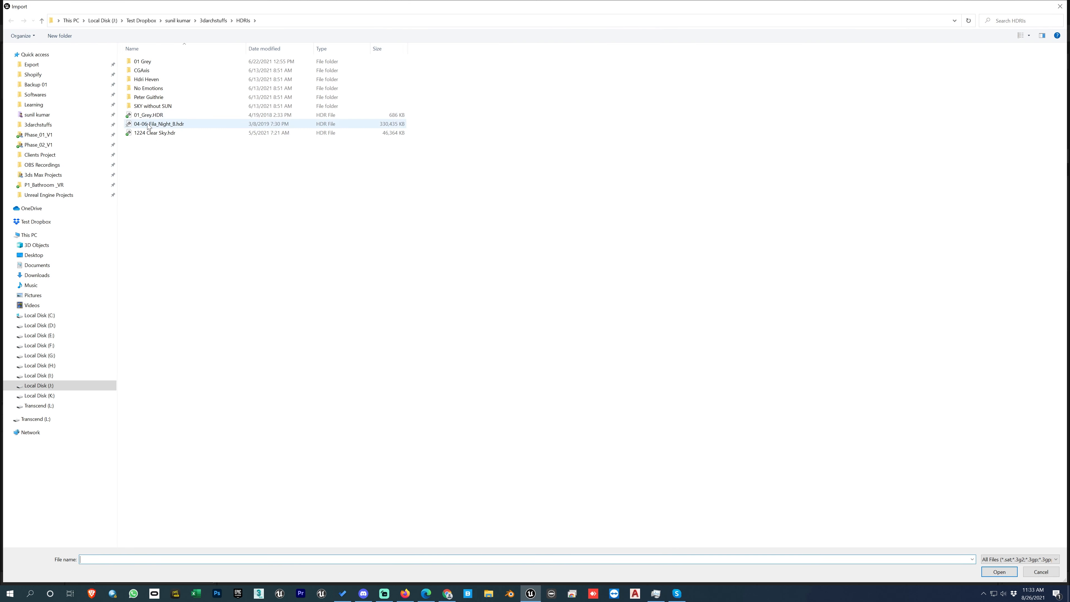
double_click(151, 132)
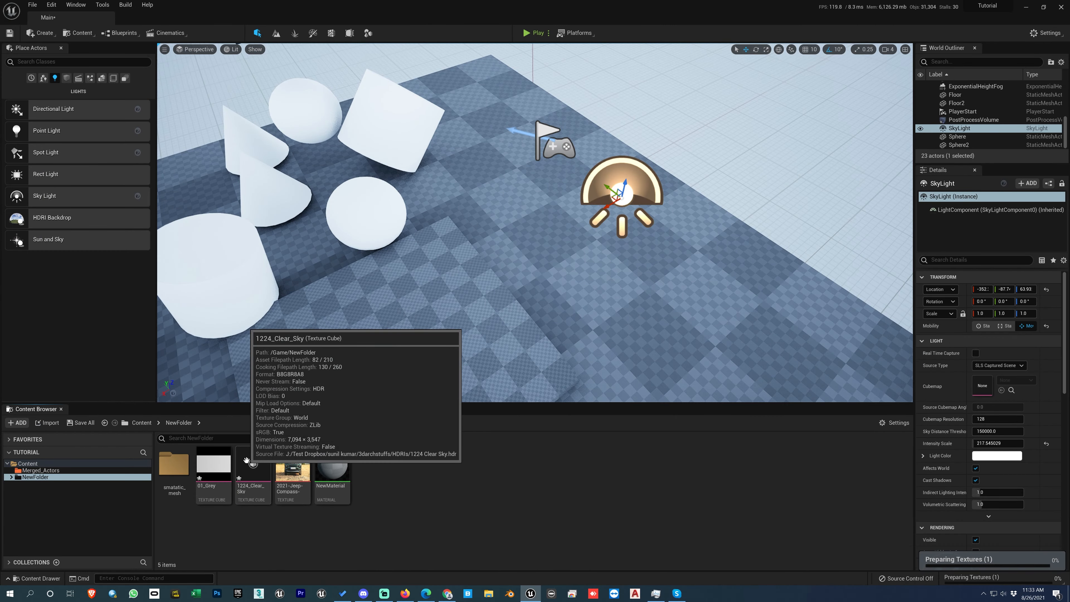
- Open the 1224_Clear_Sky texture and set its Mip Gen Settings to NoMipmaps
double_click(255, 468)
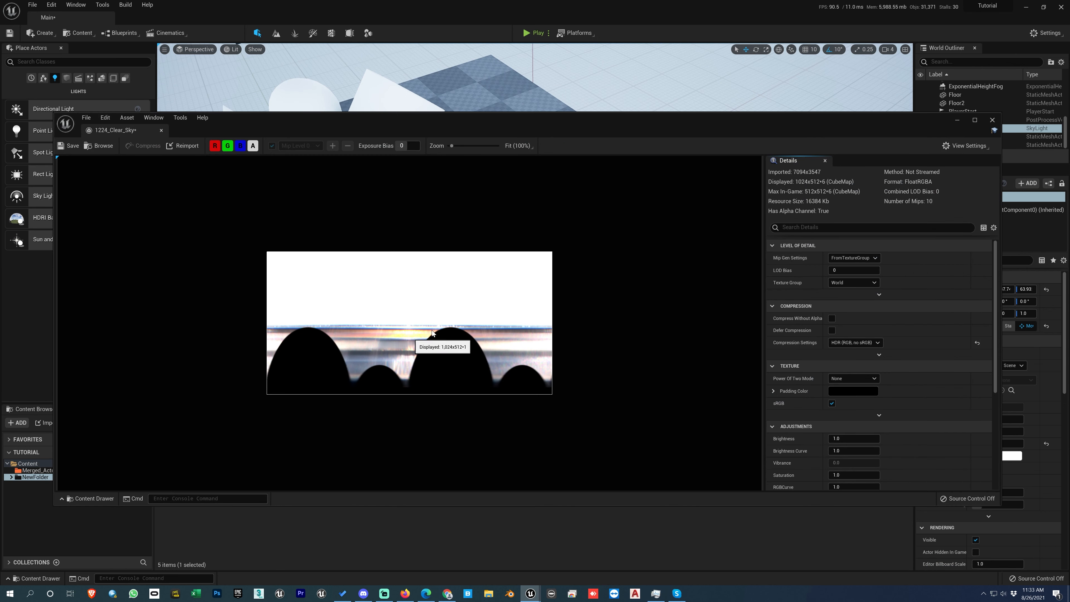
left_click(992, 123)
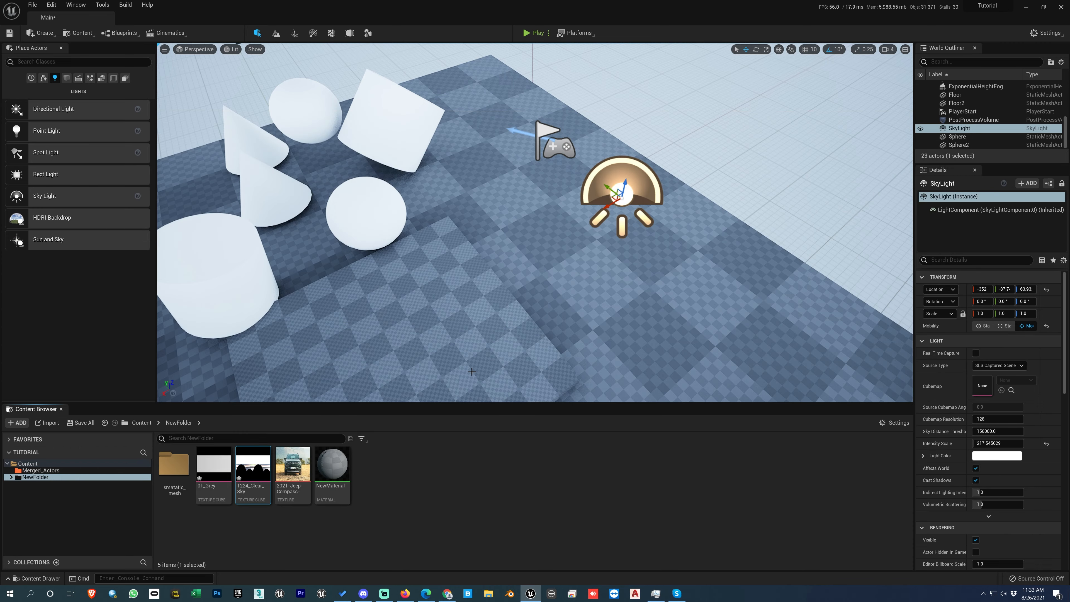
double_click(255, 468)
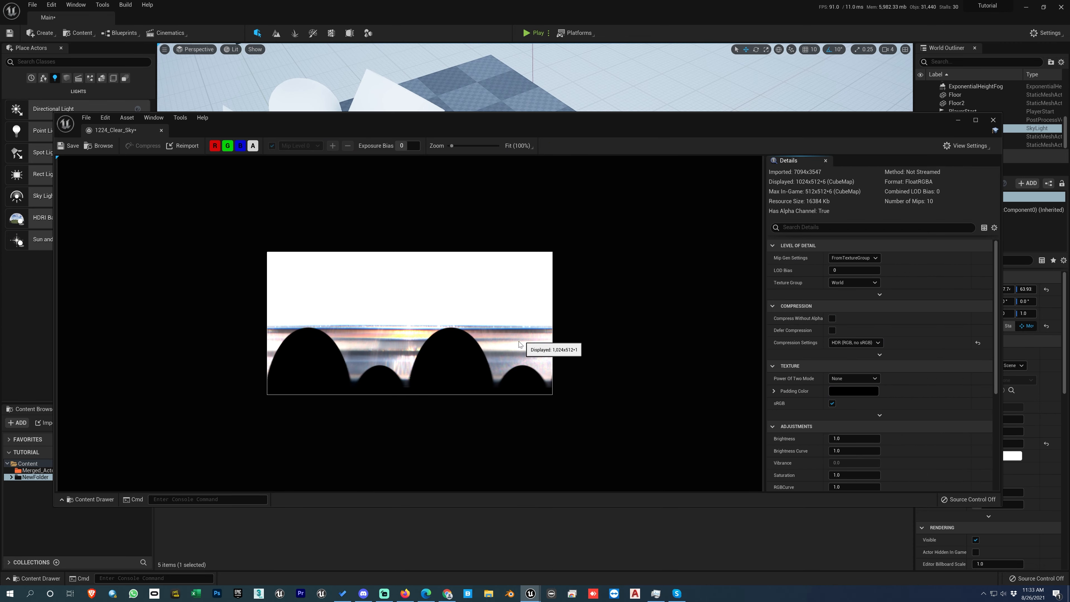
left_click(855, 258)
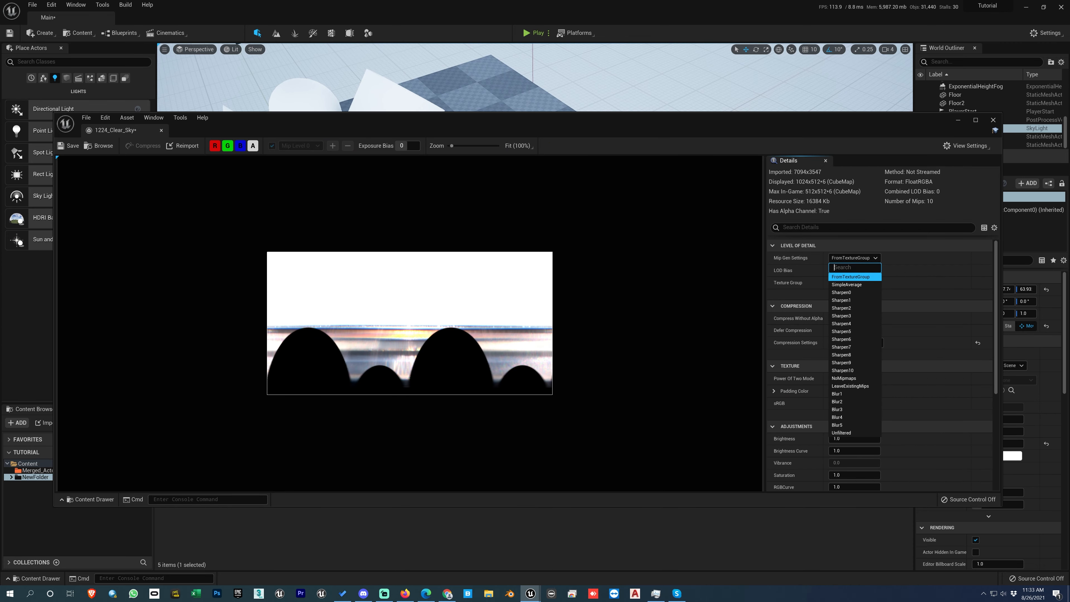
left_click(844, 378)
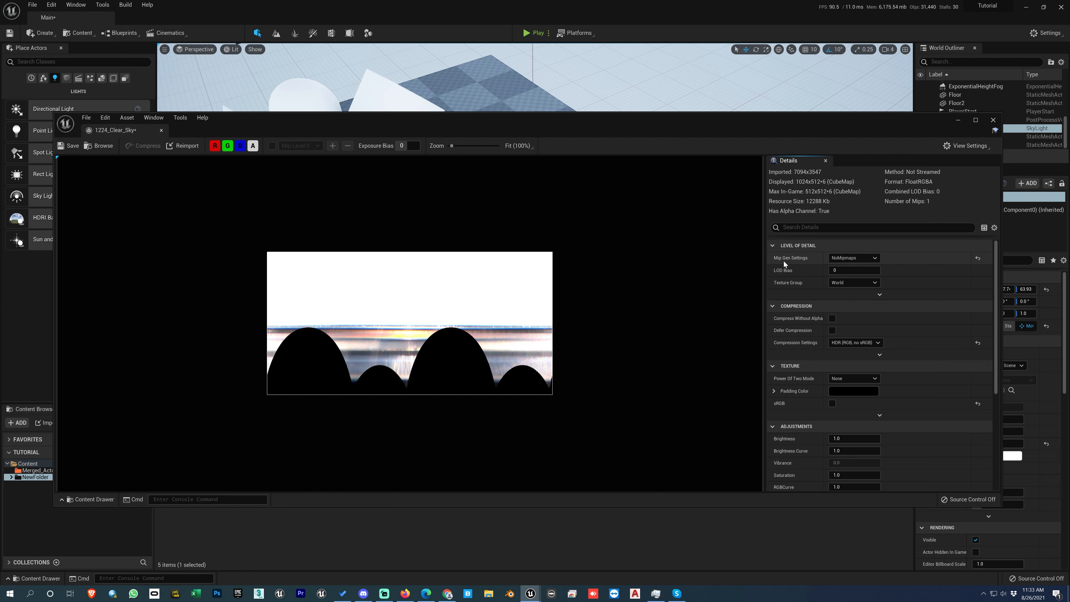
left_click(844, 258)
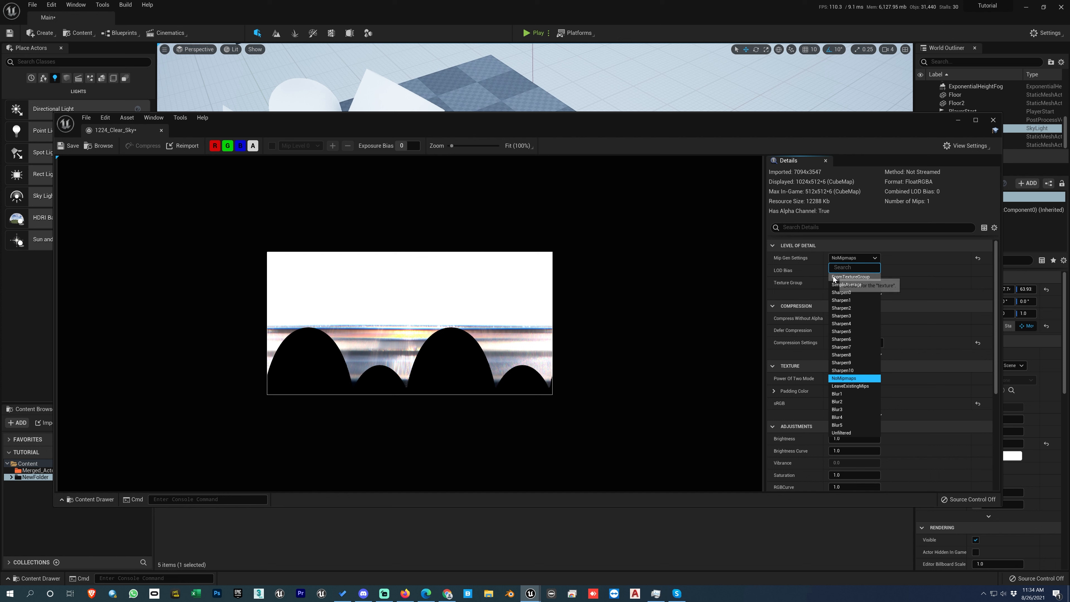
left_click(846, 378)
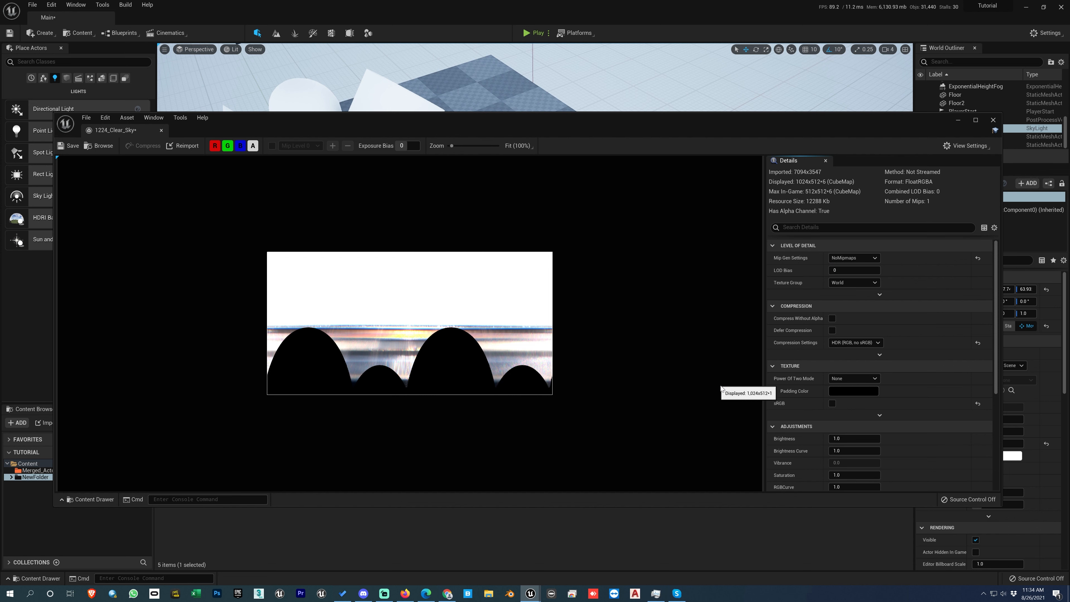
- Set the 1224_Clear_Sky texture's Brightness to 0.015
left_click(838, 437)
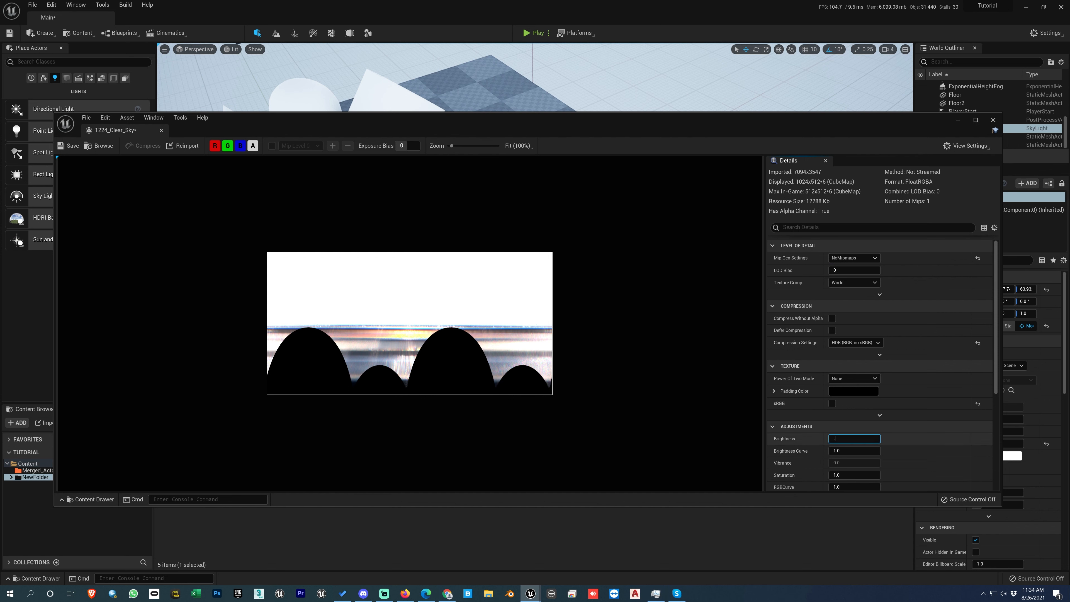
key("Return")
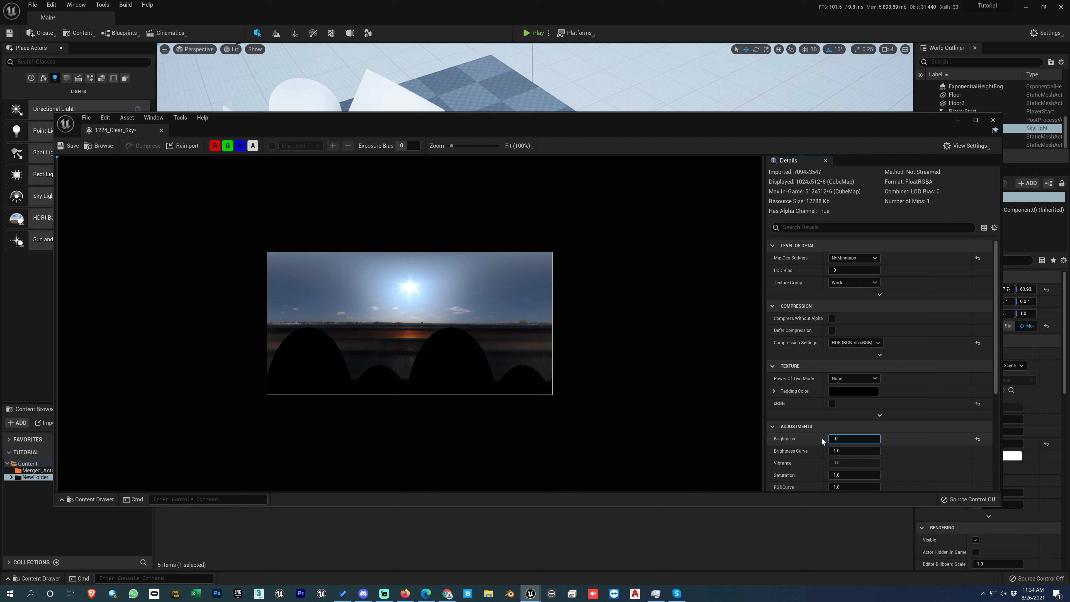
type("0.025")
key("Return")
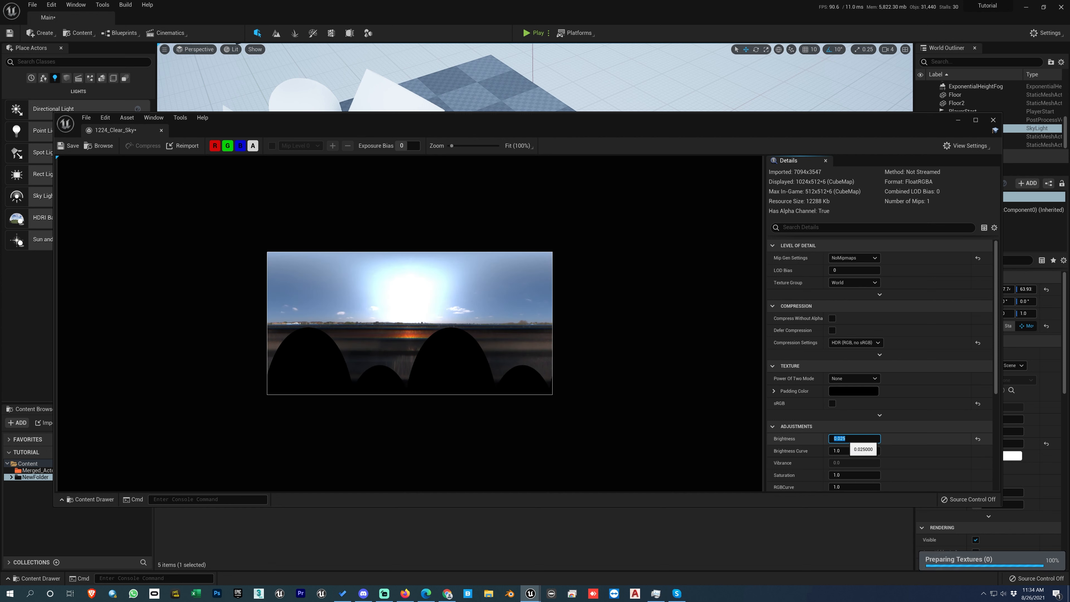
type(".0")
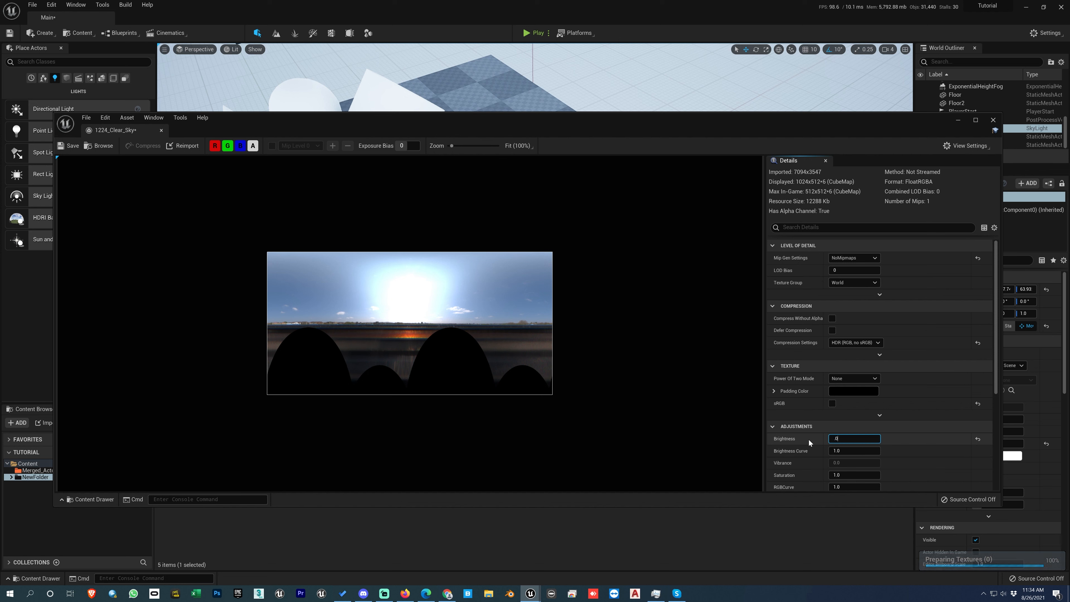
type("15")
key("Return")
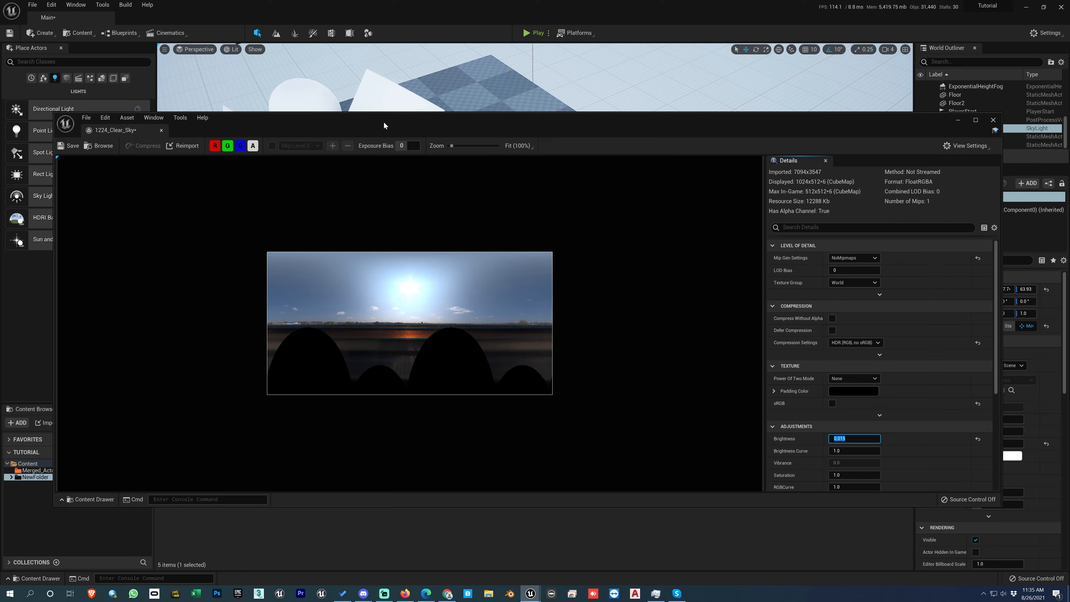
- Open the 01_Grey texture in the texture editor and reposition the editor window
mouse_move(383, 125)
left_mouse_down()
mouse_move(607, 109)
mouse_move(379, 120)
left_mouse_up()
double_click(213, 463)
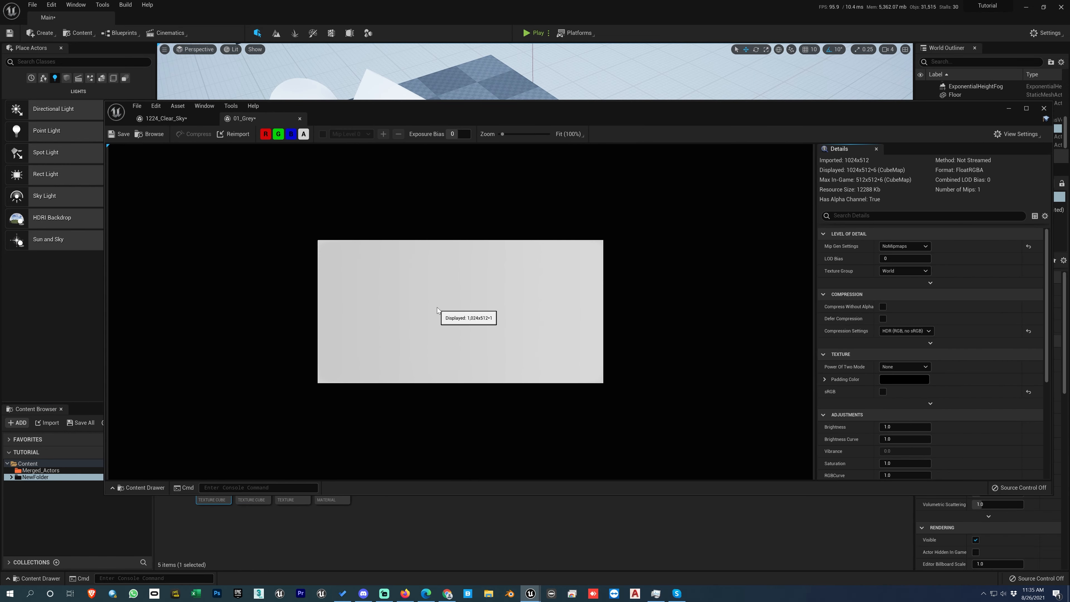
left_click_drag(725, 112, 394, 174)
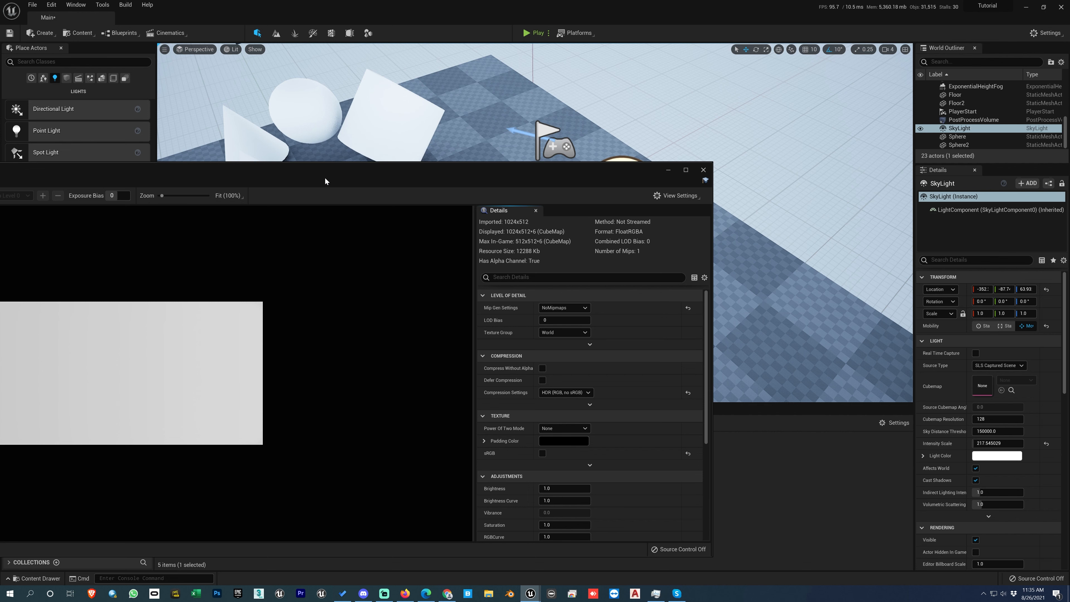
left_click_drag(325, 178, 588, 128)
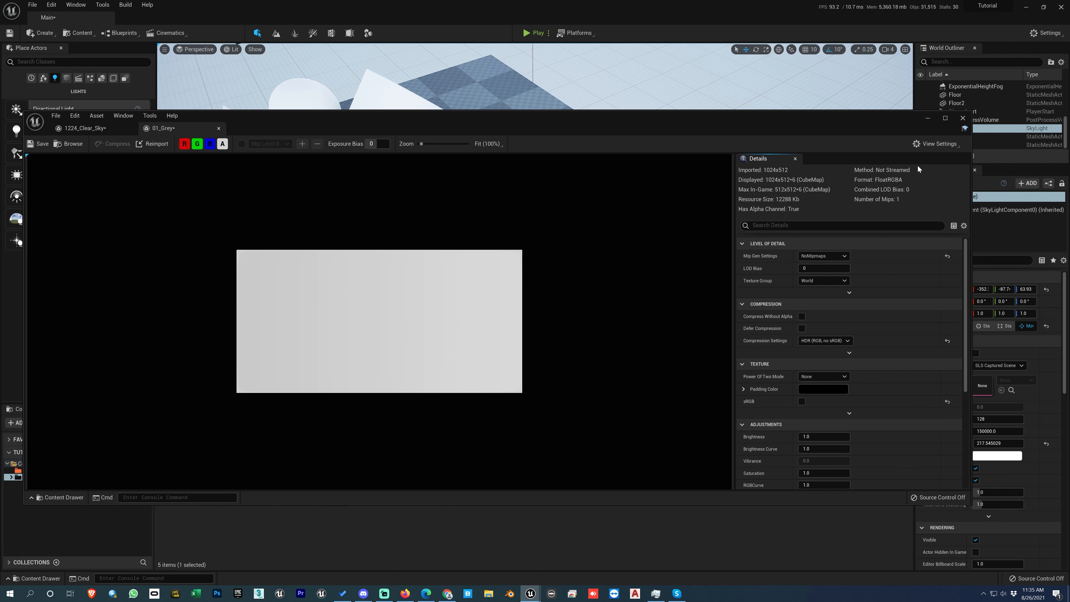
left_click_drag(972, 194, 605, 172)
left_click_drag(410, 127, 603, 121)
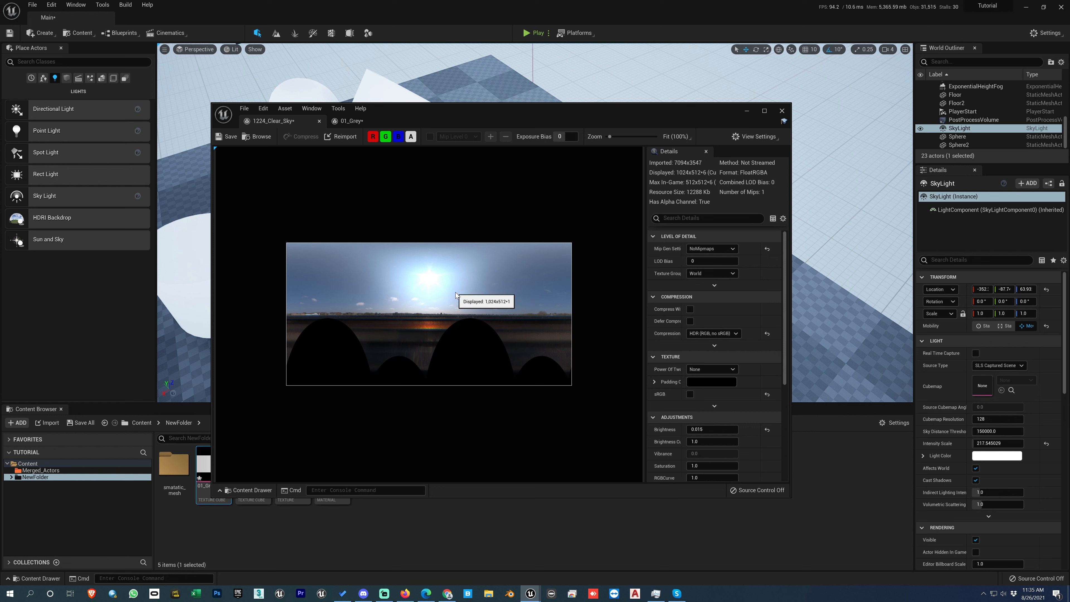
left_click_drag(481, 114, 468, 70)
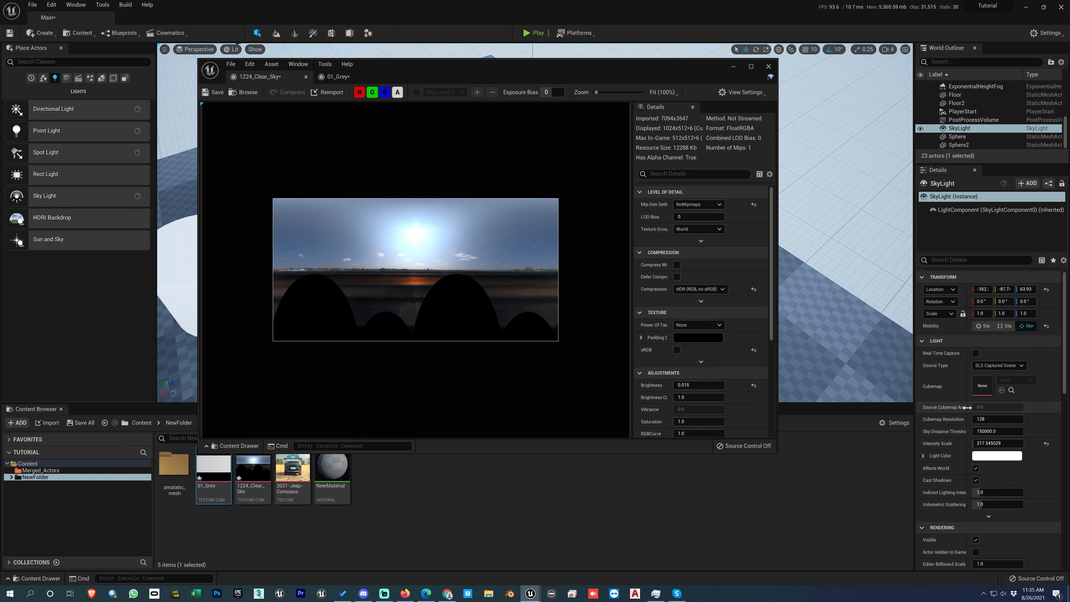
- Set the SkyLight's source type to SLS Specified Cubemap, assign 1224_Clear_Sky as its cubemap, and close the texture editor
left_click(998, 365)
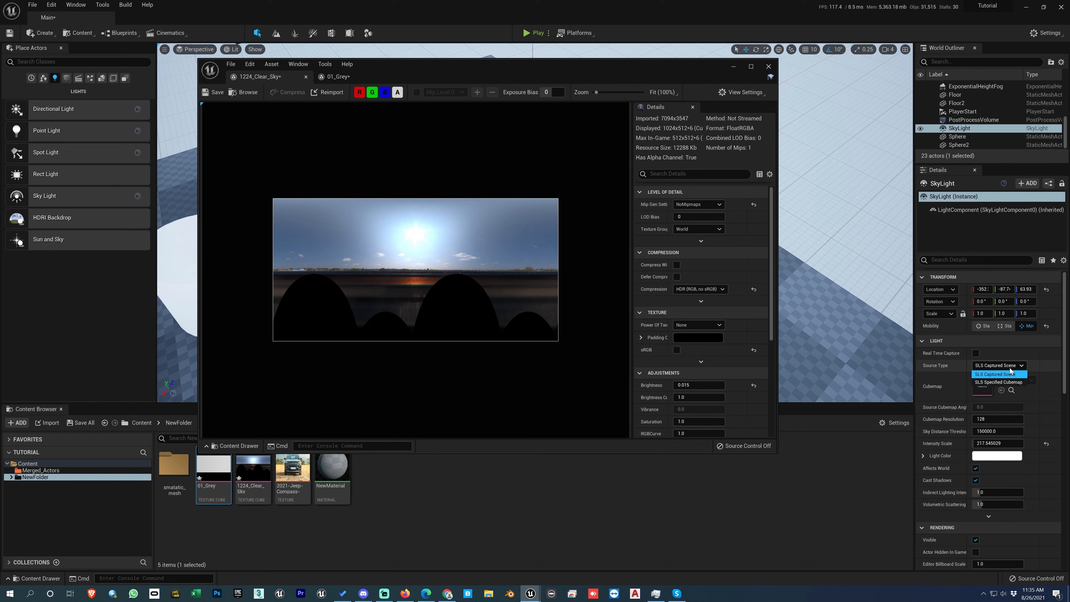
left_click(1003, 382)
left_click(252, 468)
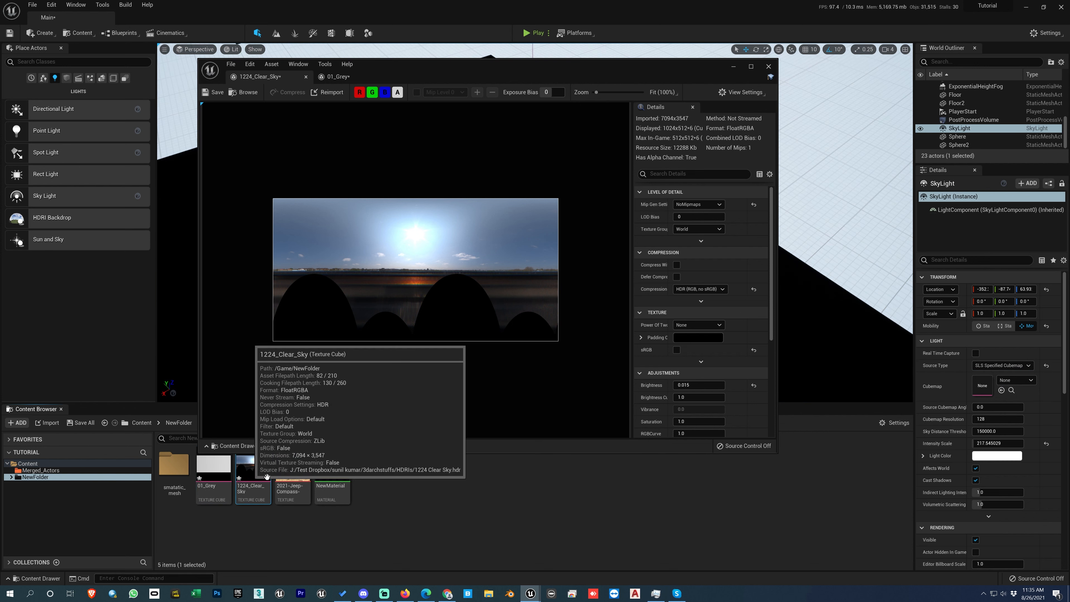
left_click(1001, 390)
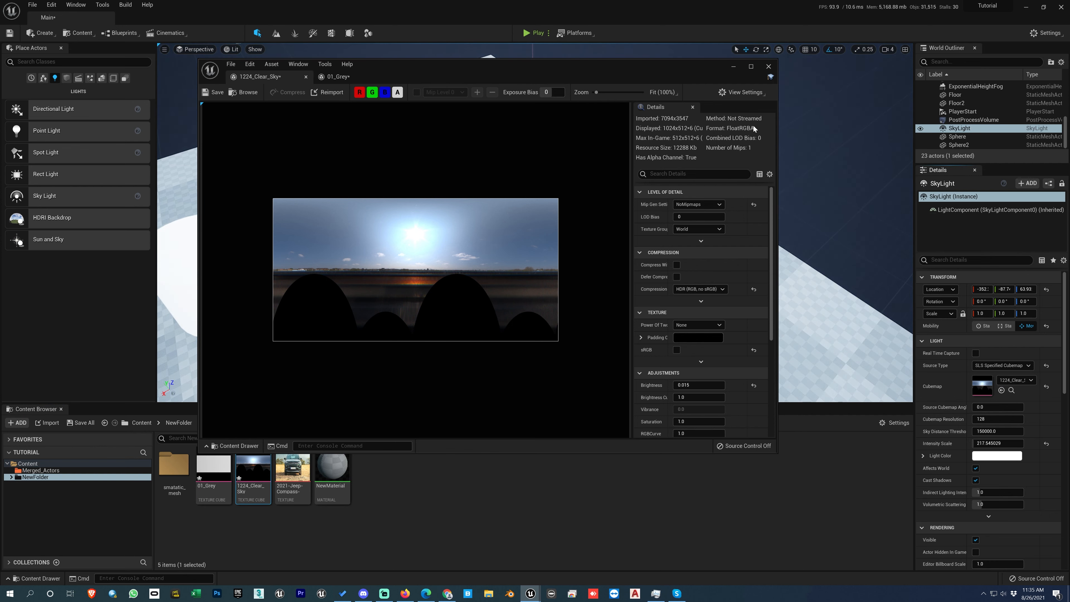
left_click(767, 66)
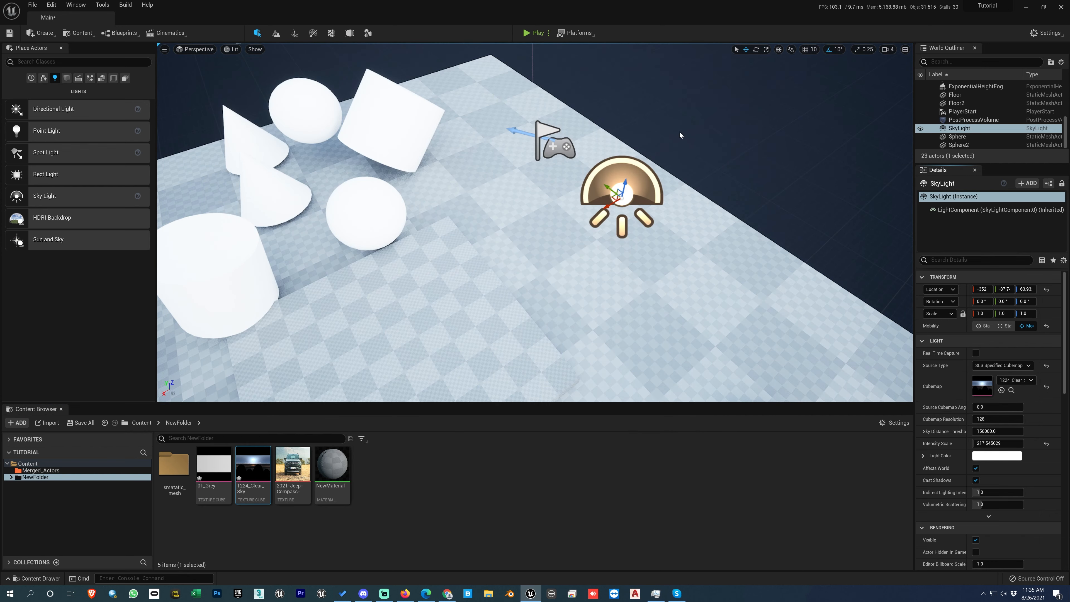
- Try rotating the SkyLight's Source Cubemap Angle to about 71 and reset it
left_click_drag(998, 406, 1026, 407)
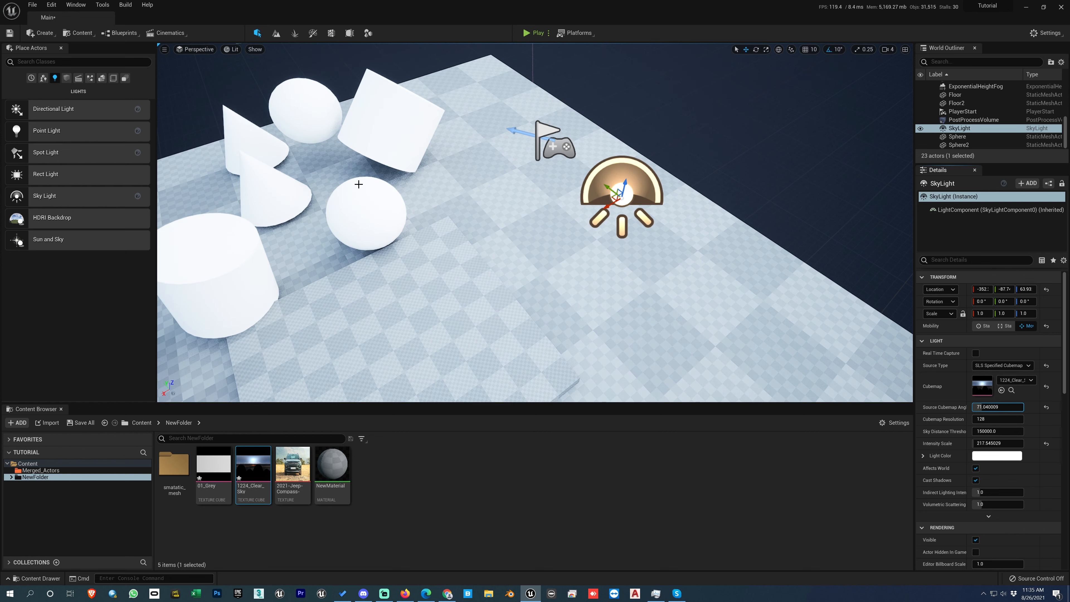
scroll(421, 192, "up", 3)
scroll(421, 192, "down", 5)
scroll(504, 219, "up", 5)
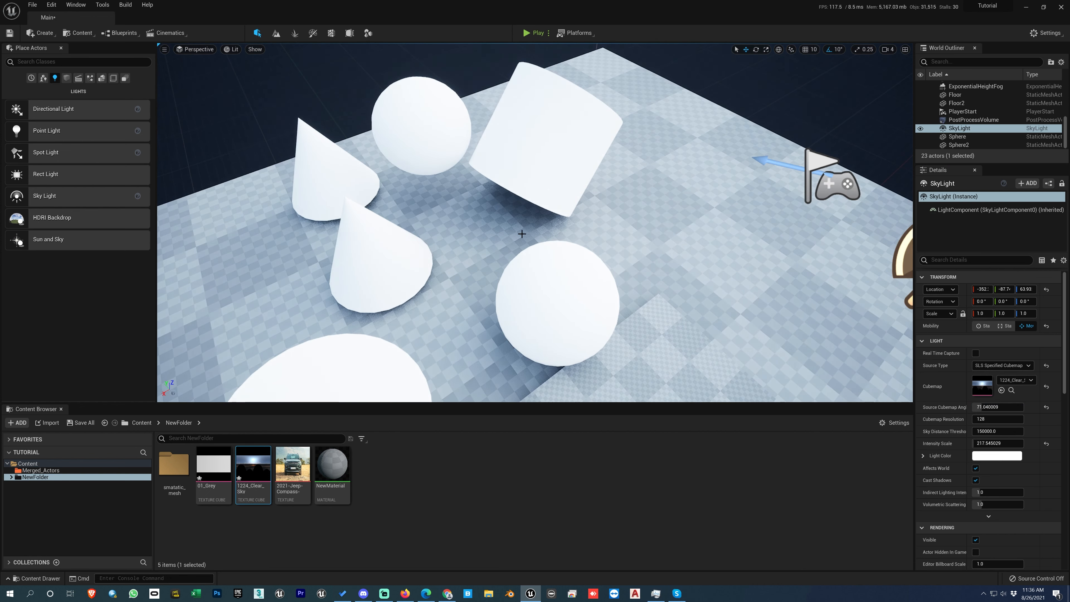
scroll(526, 234, "up", 5)
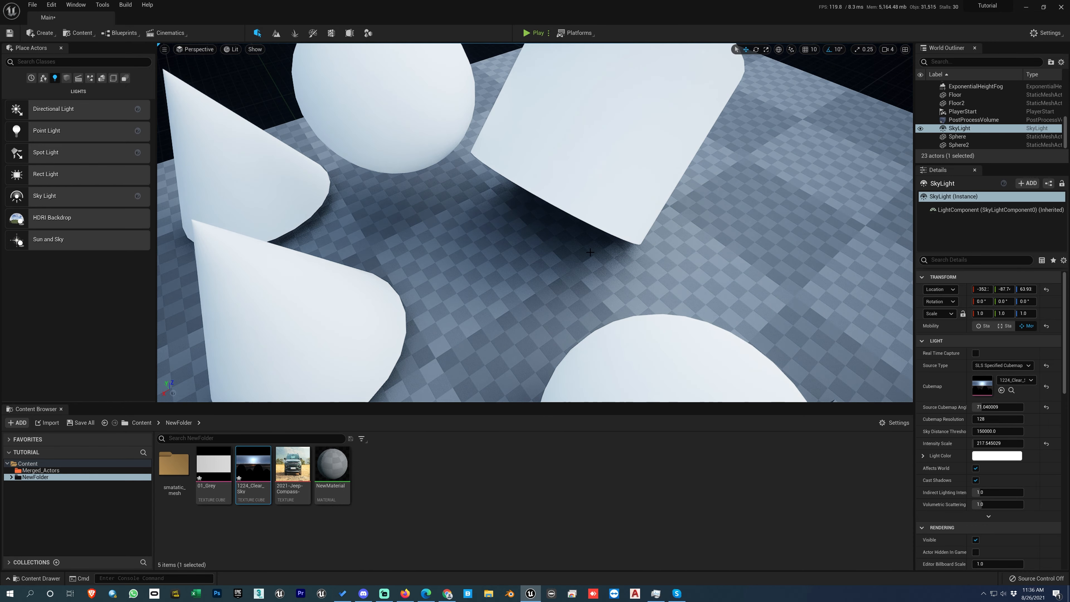
left_click(1047, 407)
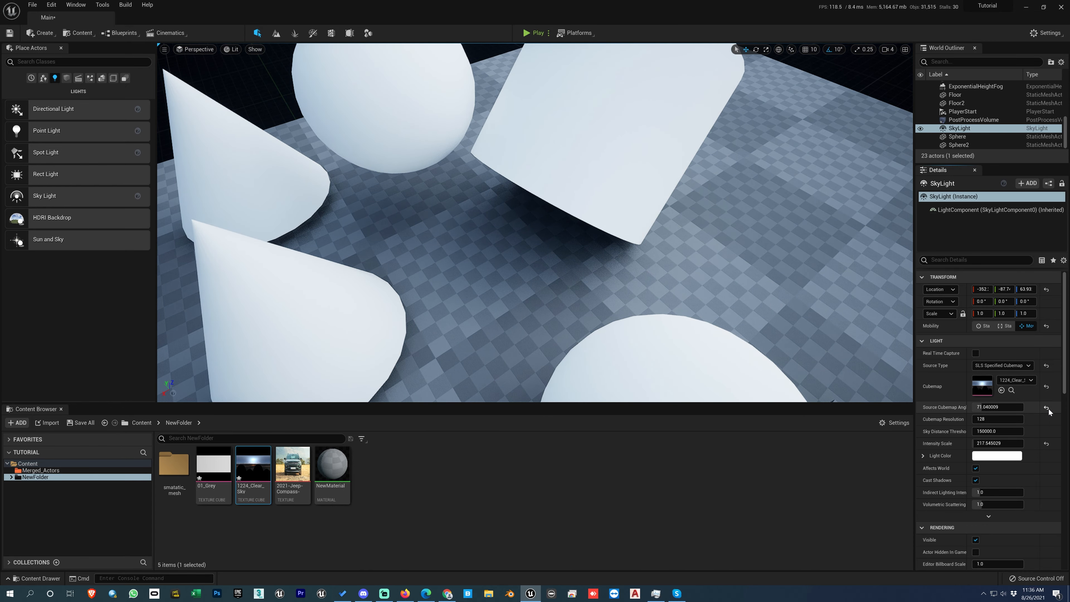
- Rotate the SkyLight's Source Cubemap Angle to about 149.76
left_click_drag(645, 261, 708, 295, "alt")
left_click_drag(635, 296, 653, 296, "alt")
scroll(634, 296, "down", 4)
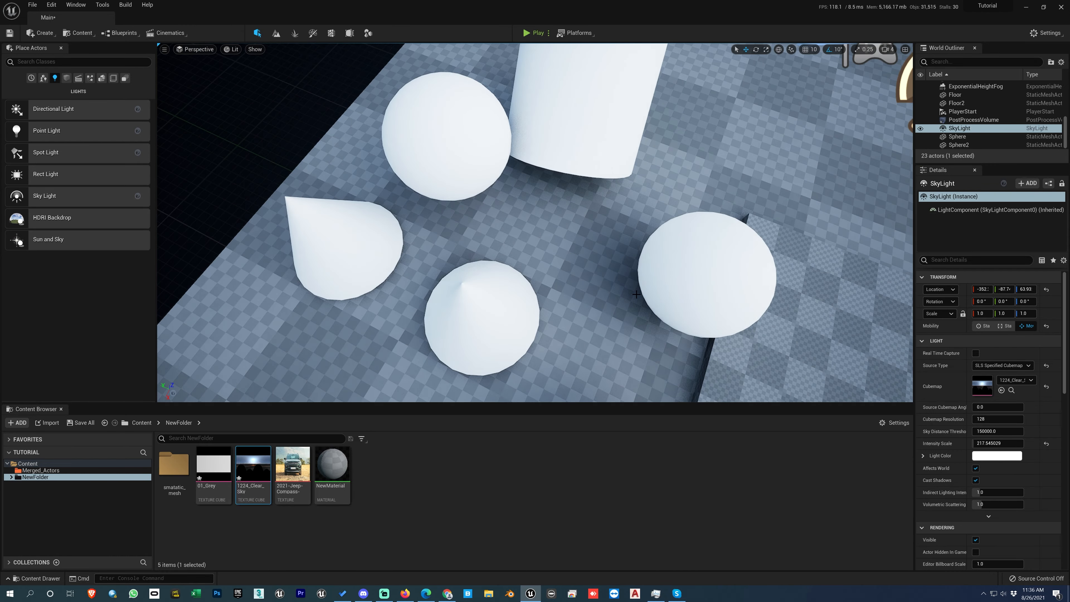
scroll(636, 294, "up", 3)
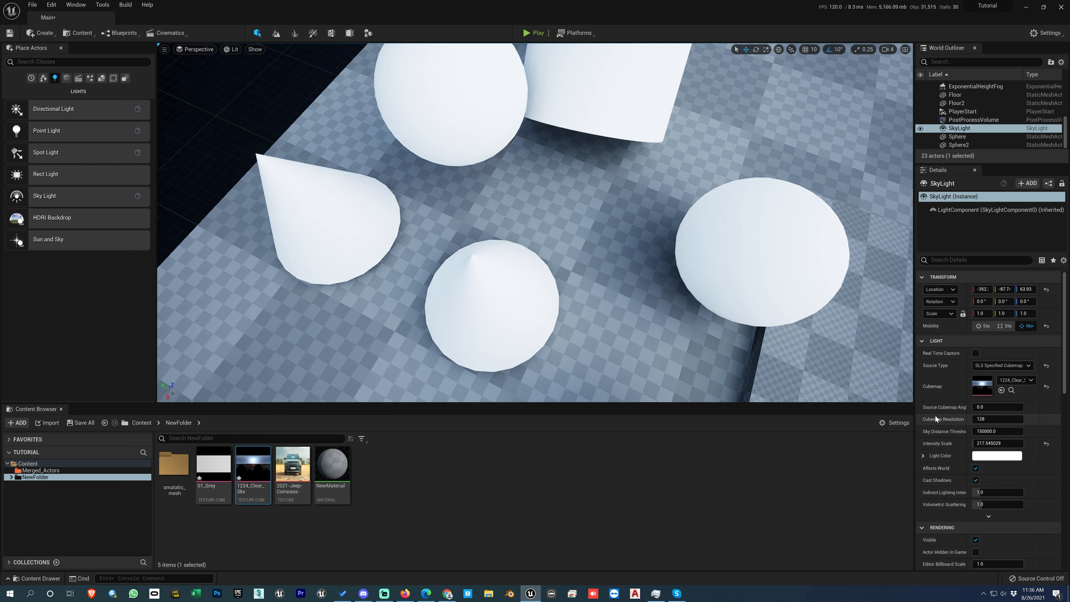
left_click(994, 407)
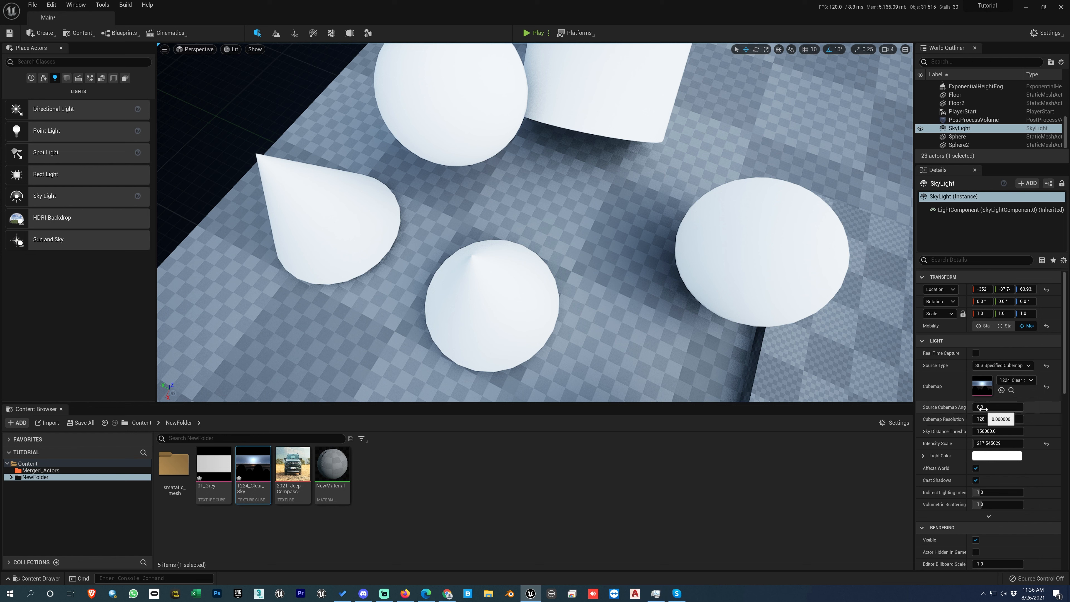
left_click_drag(995, 407, 1014, 407)
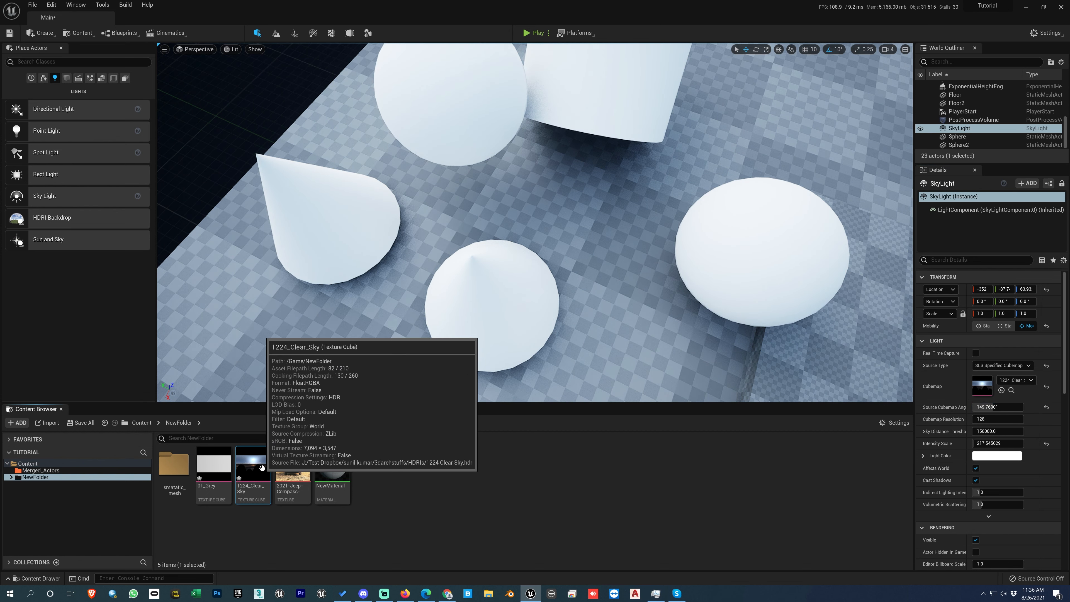
- Open the 1224_Clear_Sky texture for editing
double_click(252, 465)
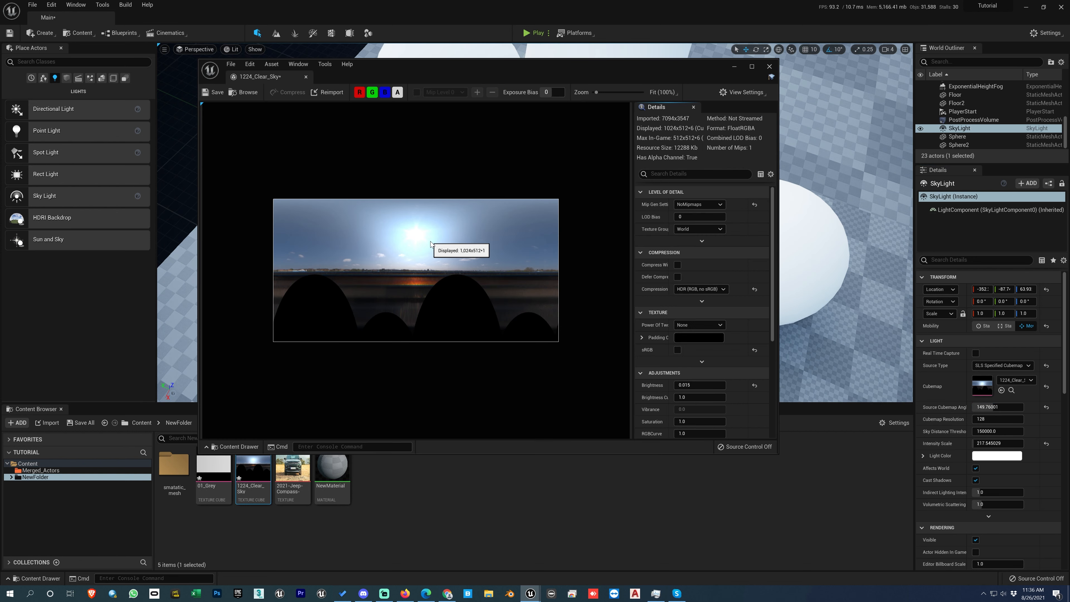